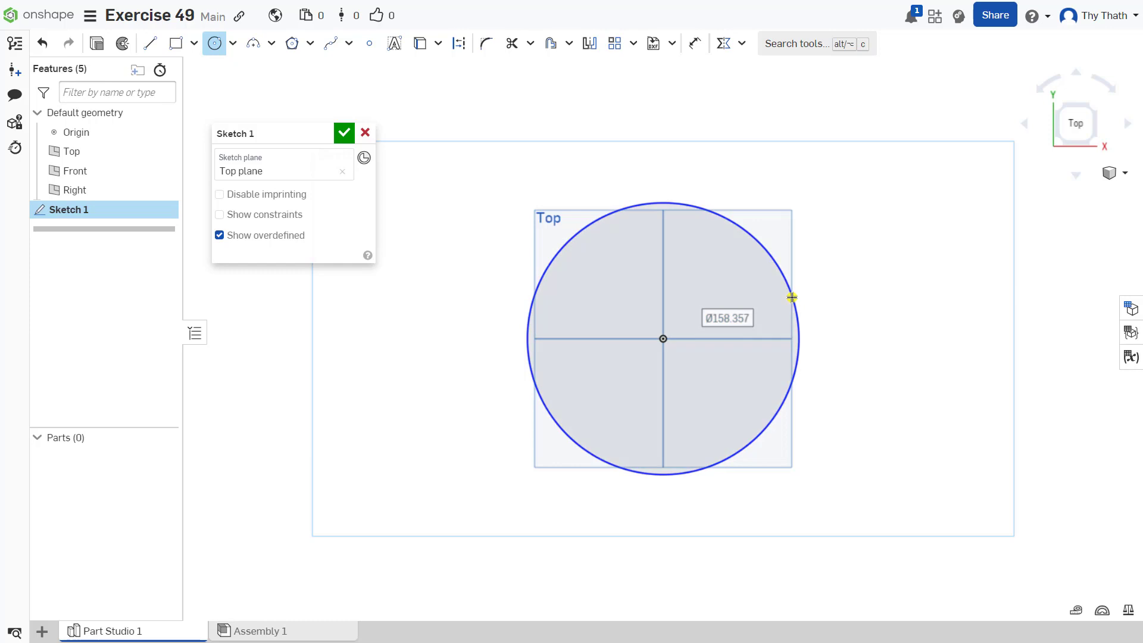
Step: Set the origin-centred circle's diameter to 38.5 mm, add a concentric 59 mm circle, and finish the sketch
text(38.5)
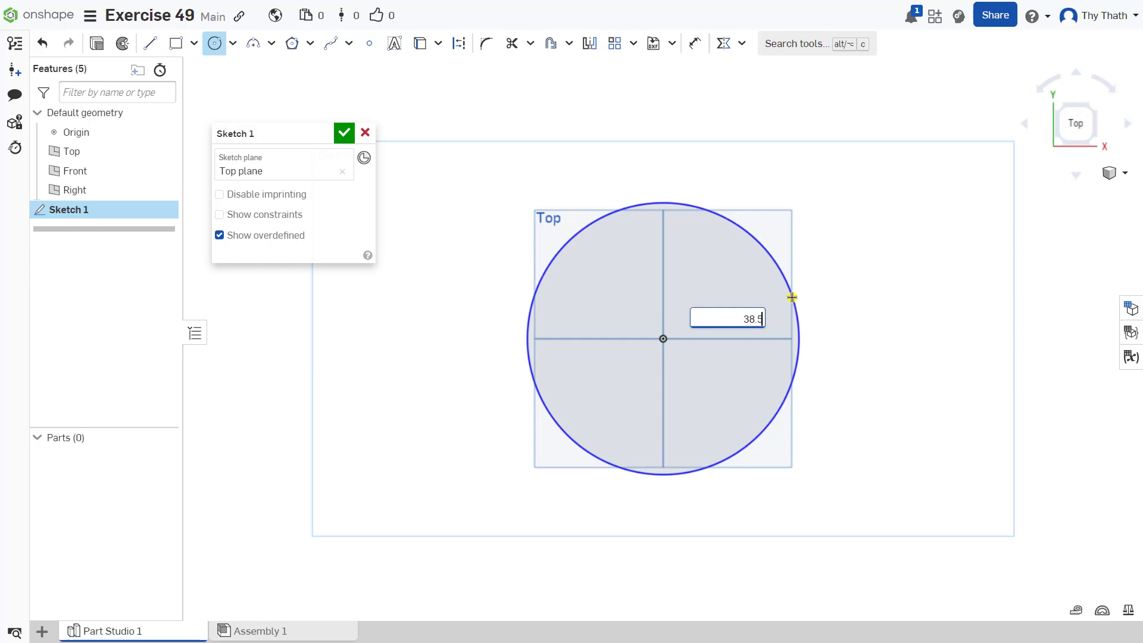
key(Return)
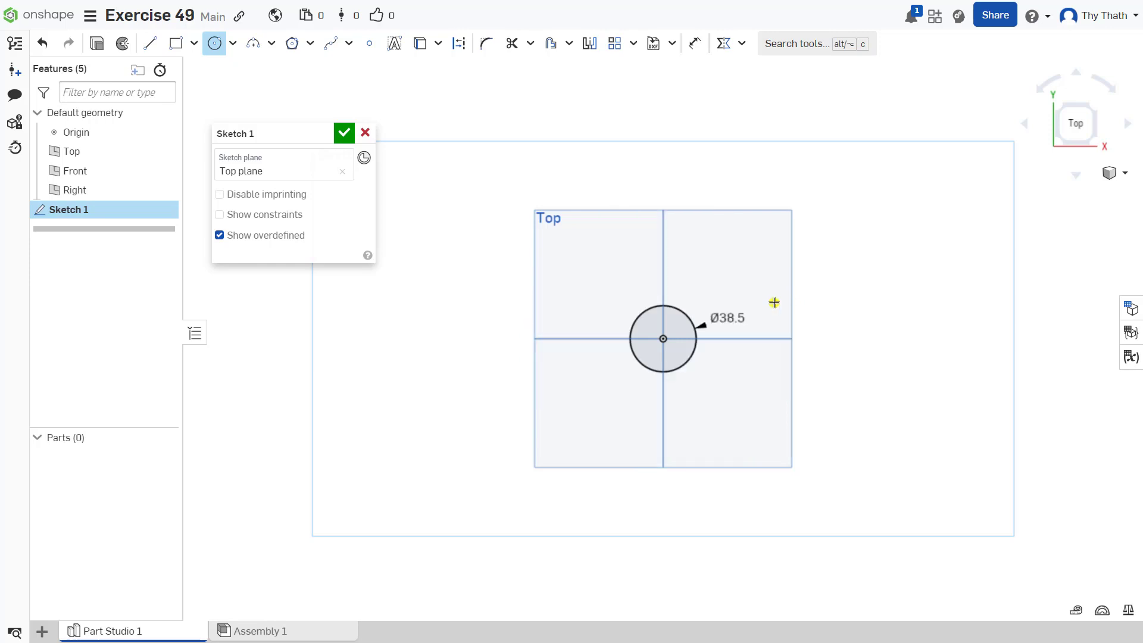
scroll(714, 325, up, 3)
click(636, 348)
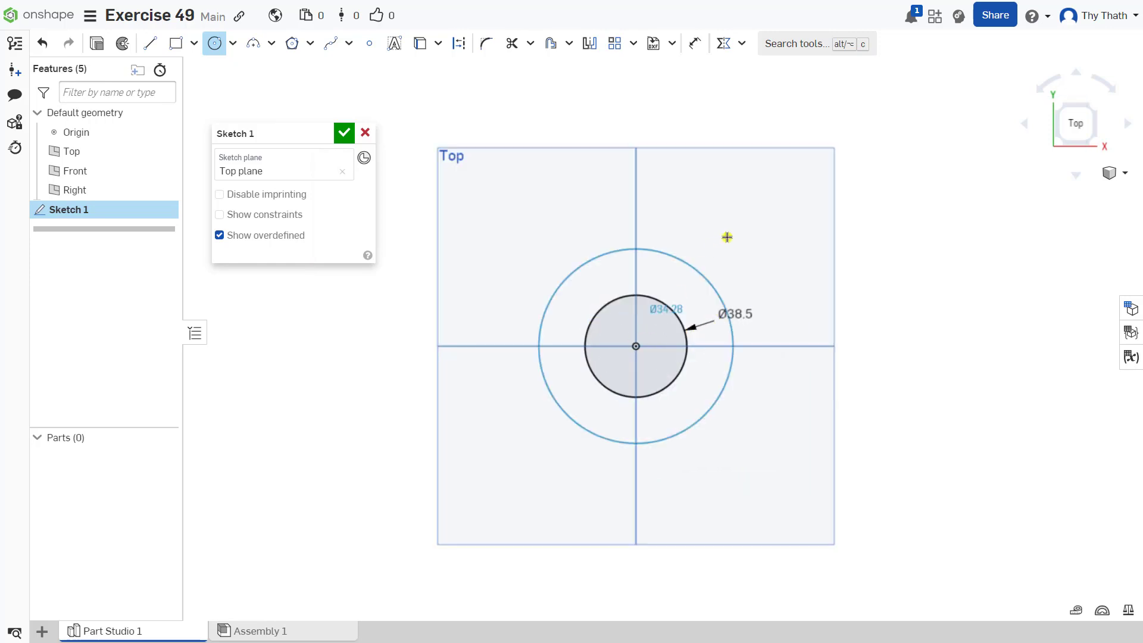
click(735, 234)
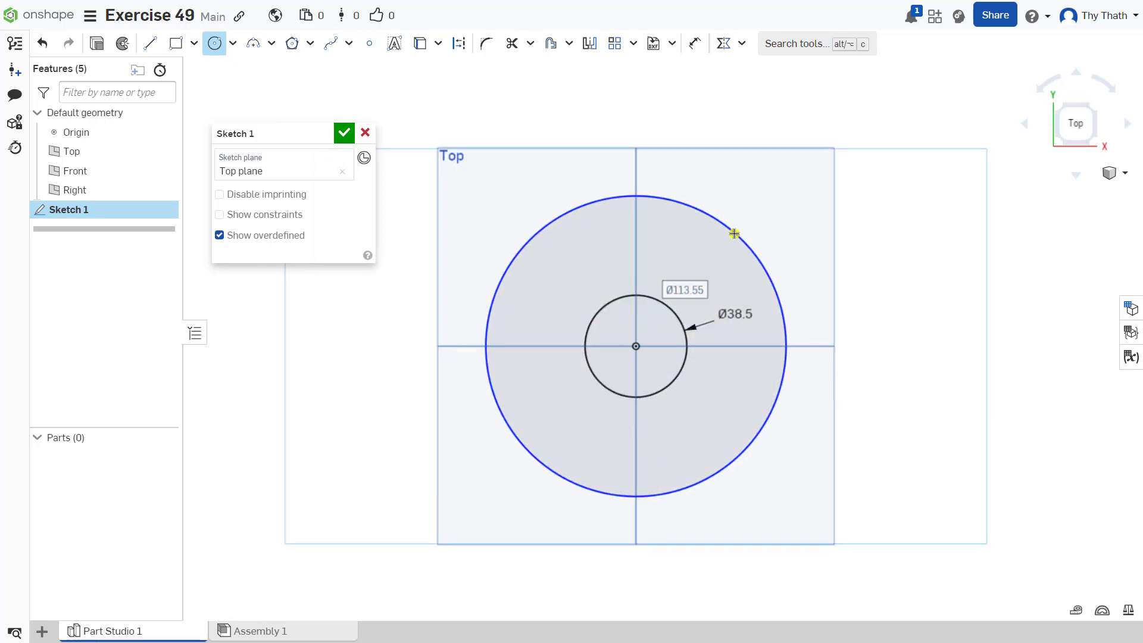
text(59)
key(Return)
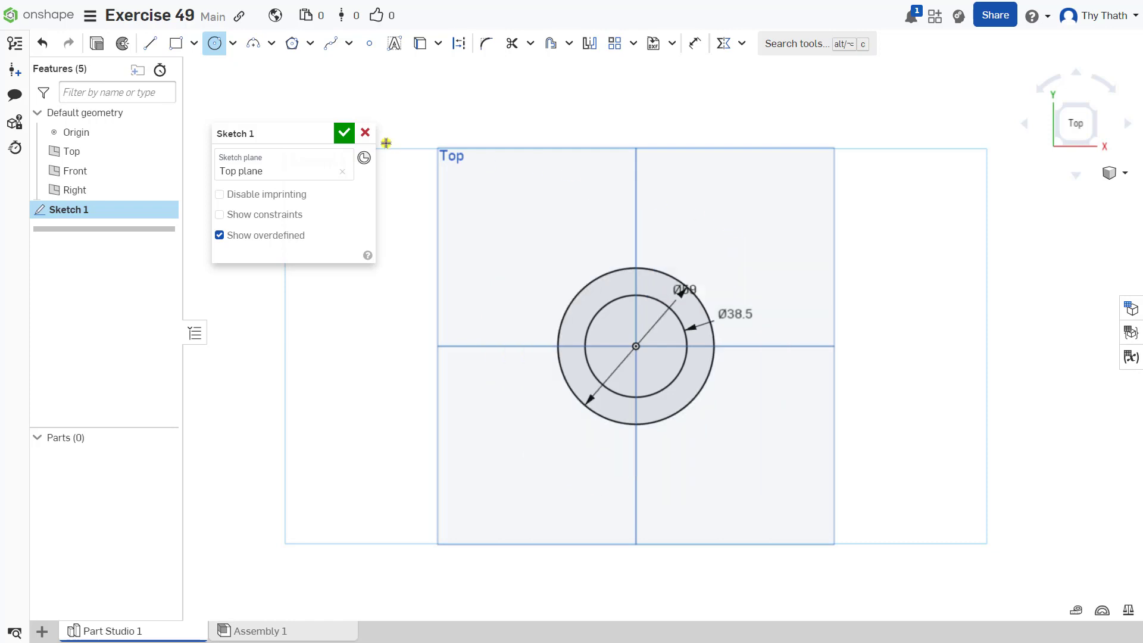
click(345, 133)
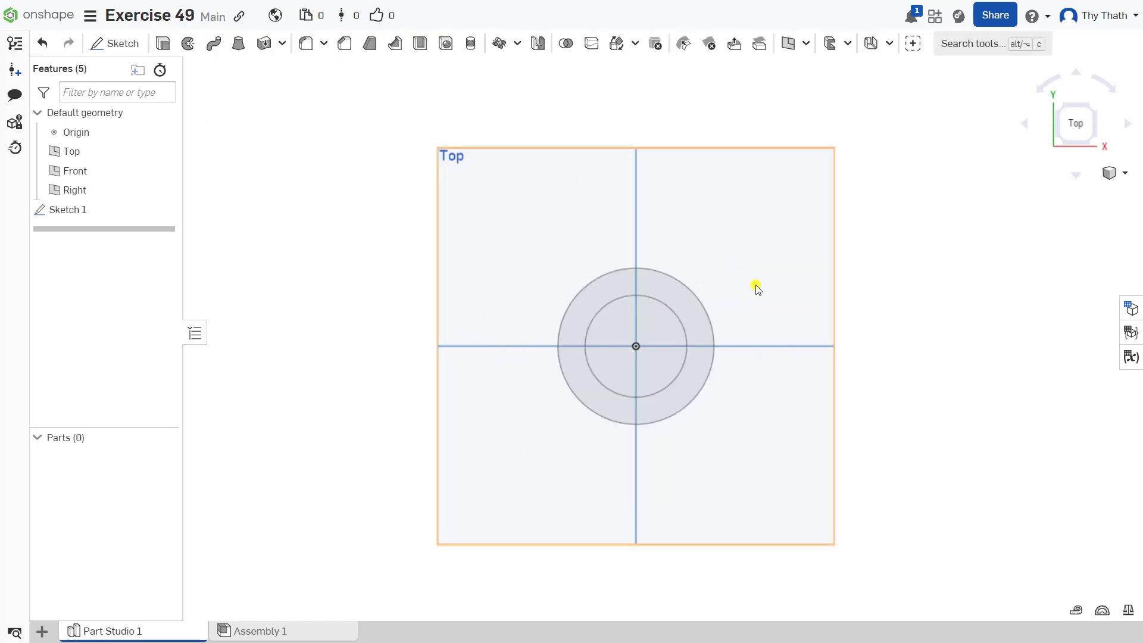
Step: Extrude the ring between the two circles as a new solid with a blind depth of 25 mm
click(163, 43)
click(658, 313)
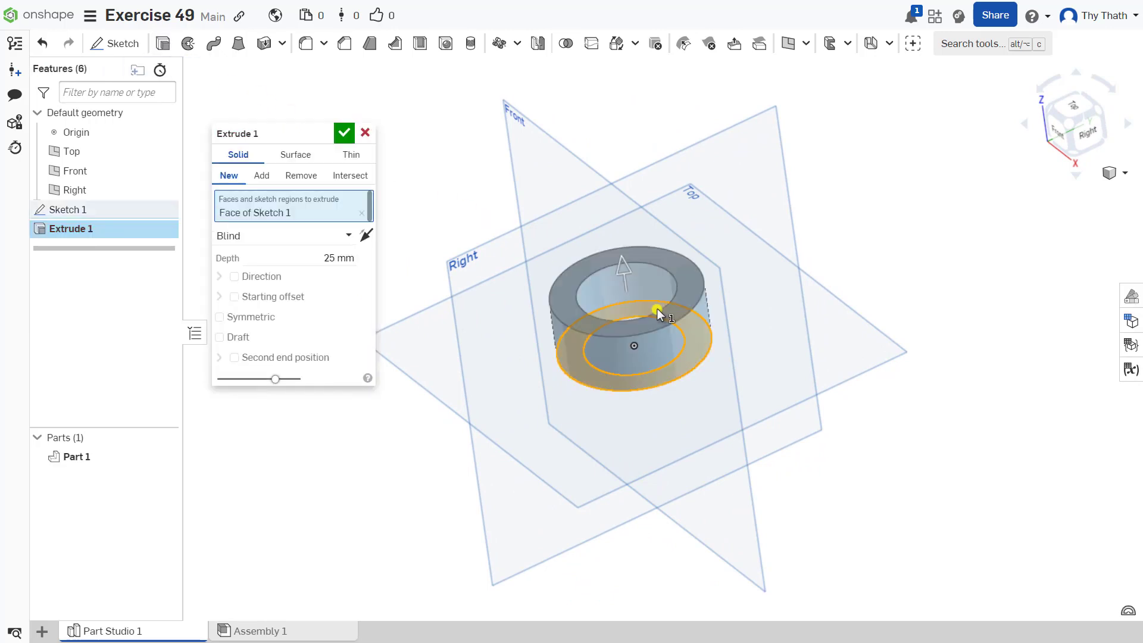
click(320, 258)
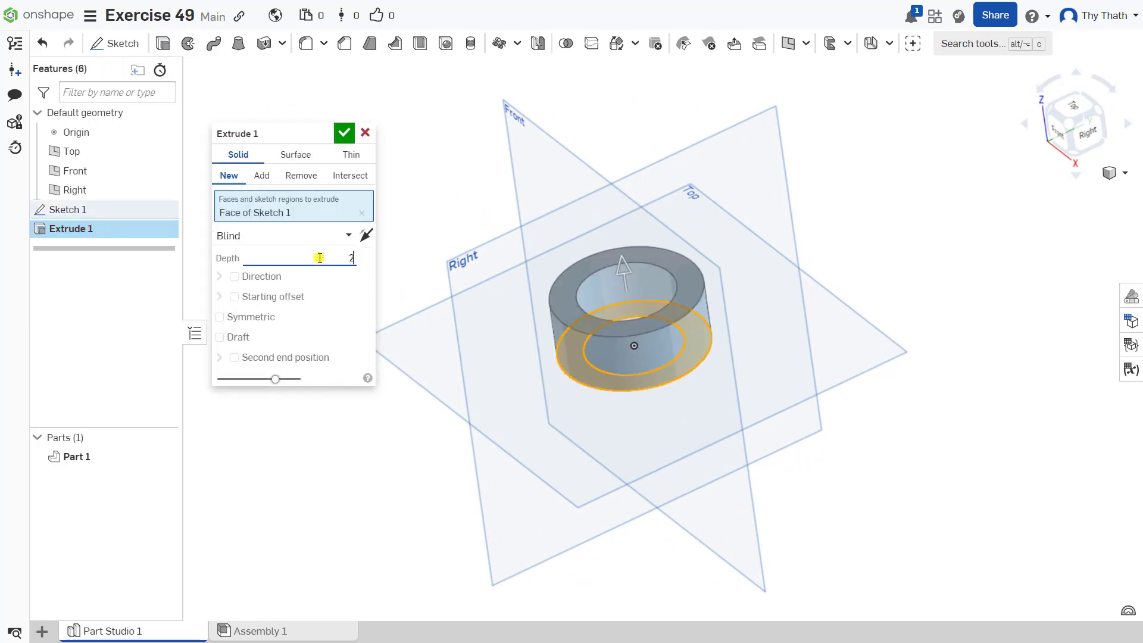
click(344, 133)
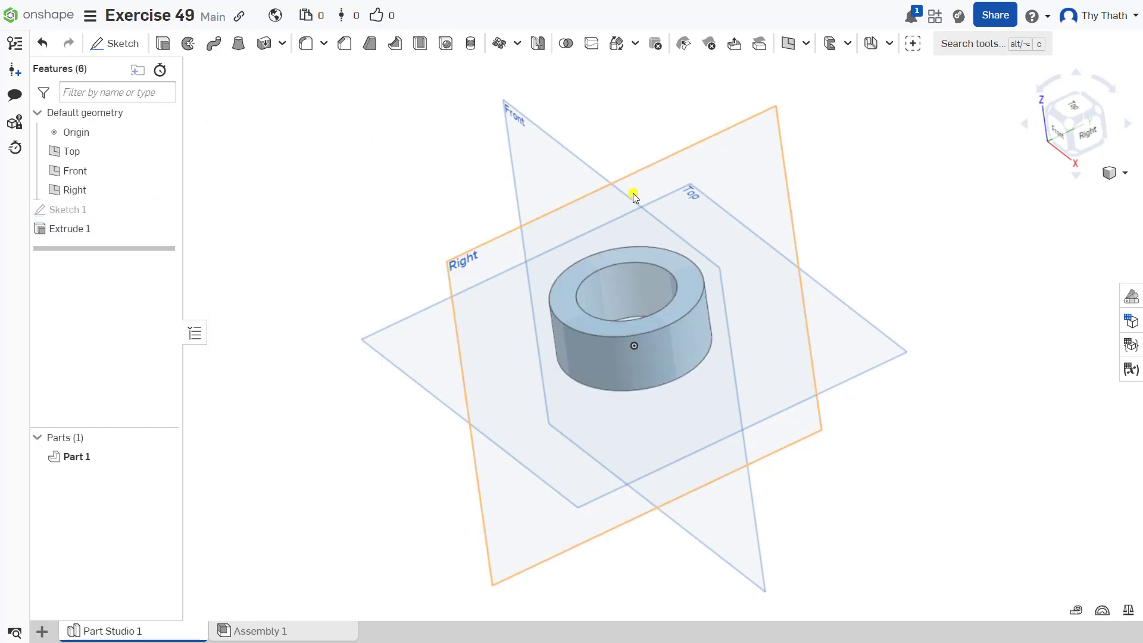
Step: Chamfer the ring's upper outer edge with two distances, 4.5 mm for distance 1 and 10 mm for distance 2
mouse_move(633, 191)
right_down()
mouse_move(641, 152)
mouse_move(667, 184)
mouse_move(634, 175)
right_up()
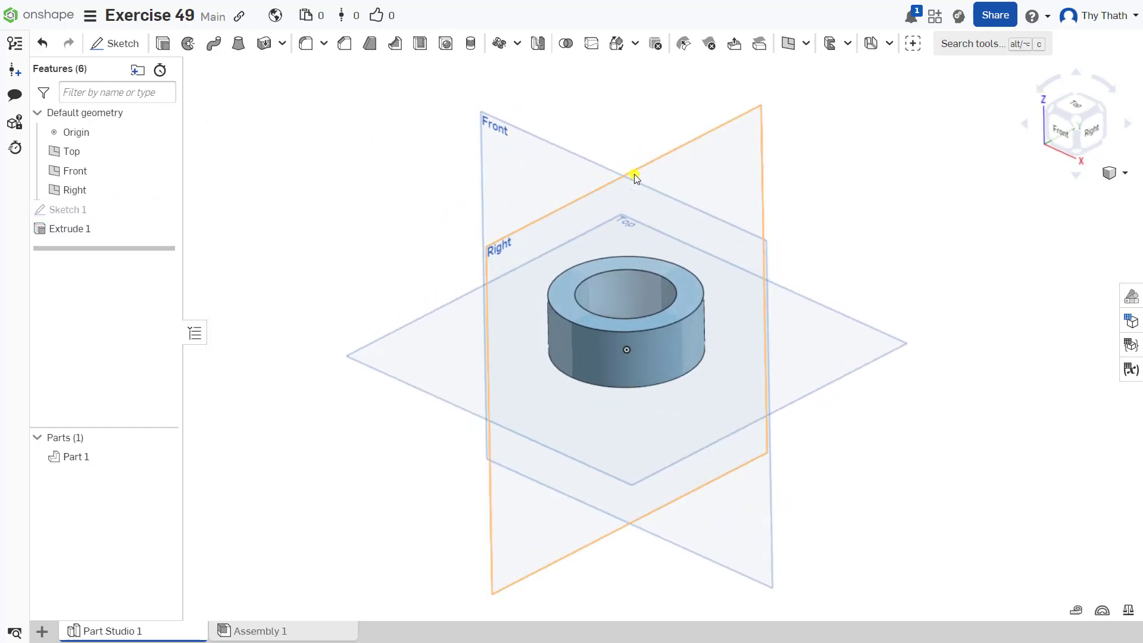
click(344, 43)
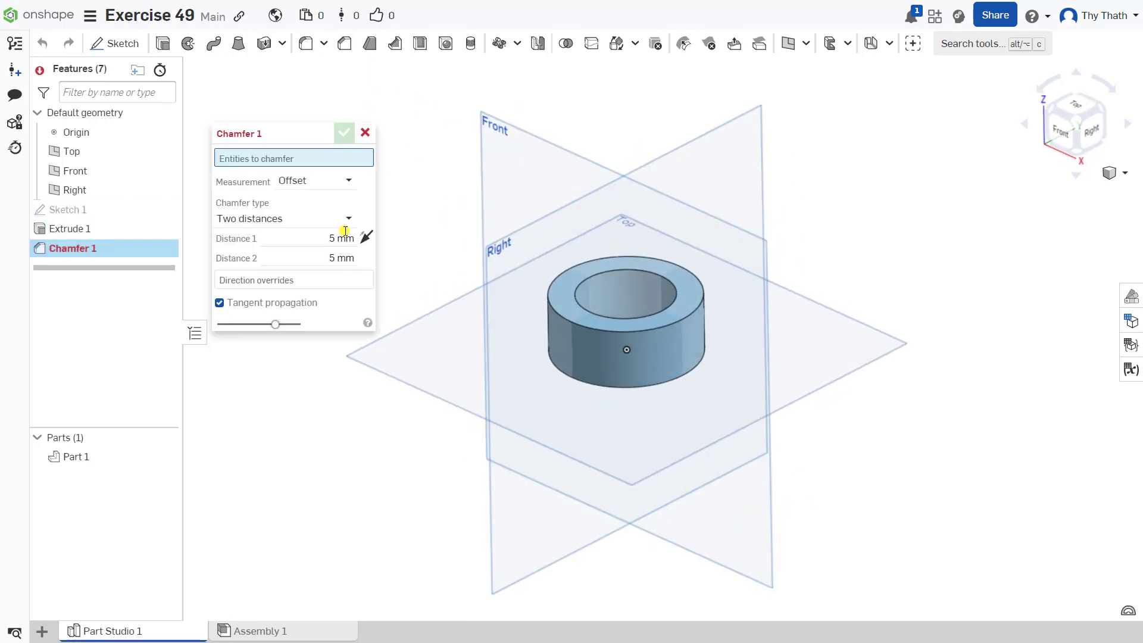
click(543, 309)
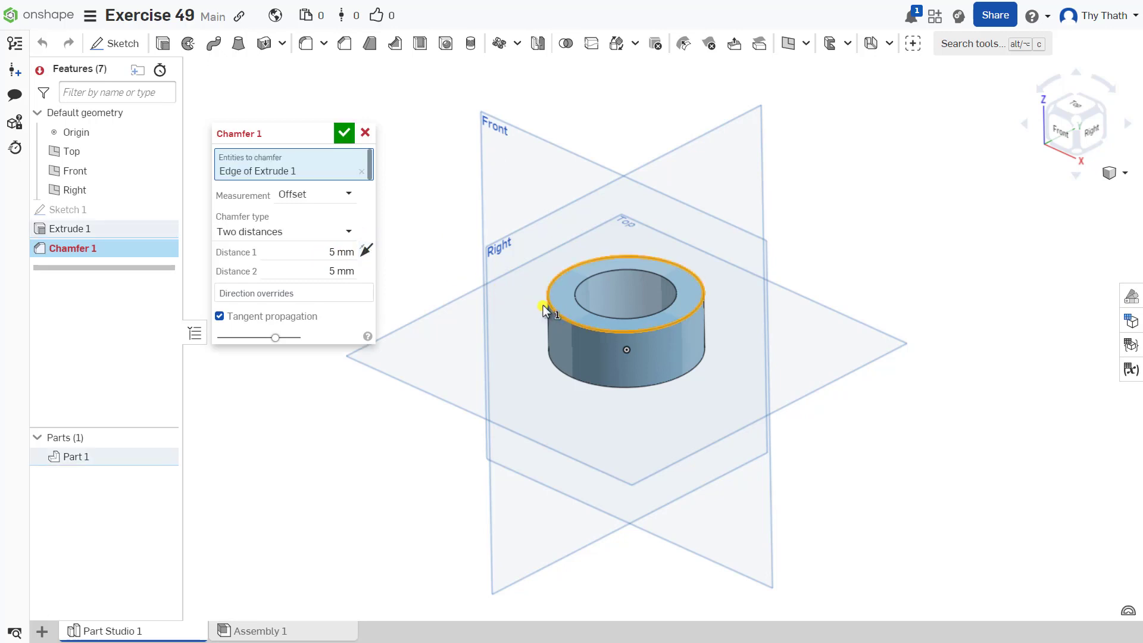
click(320, 255)
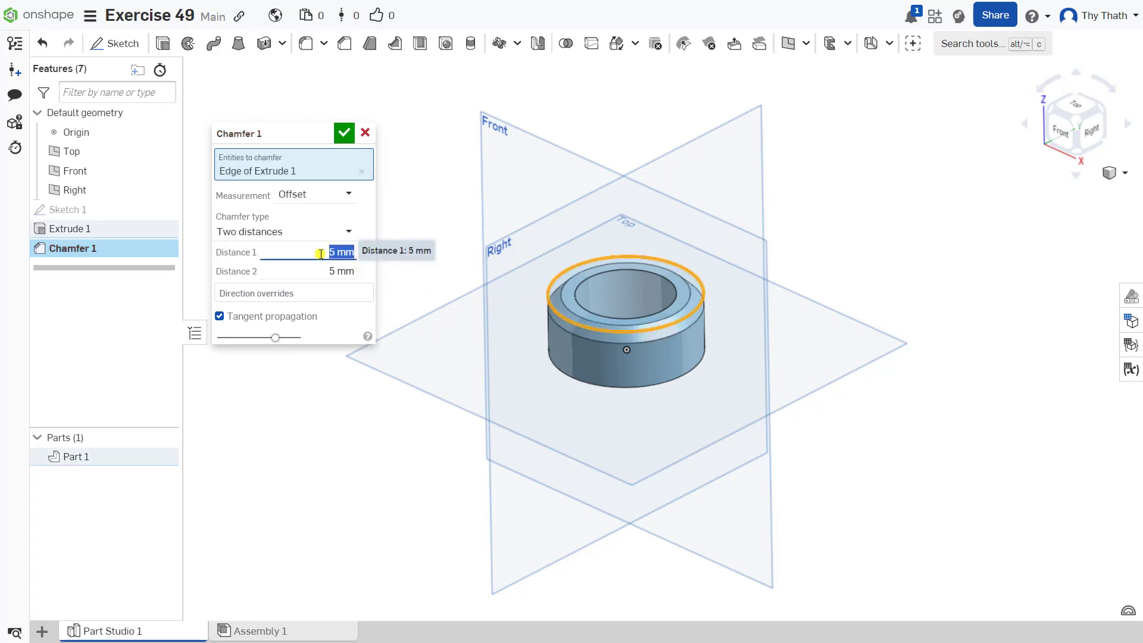
text(4.5)
click(326, 272)
text(1)
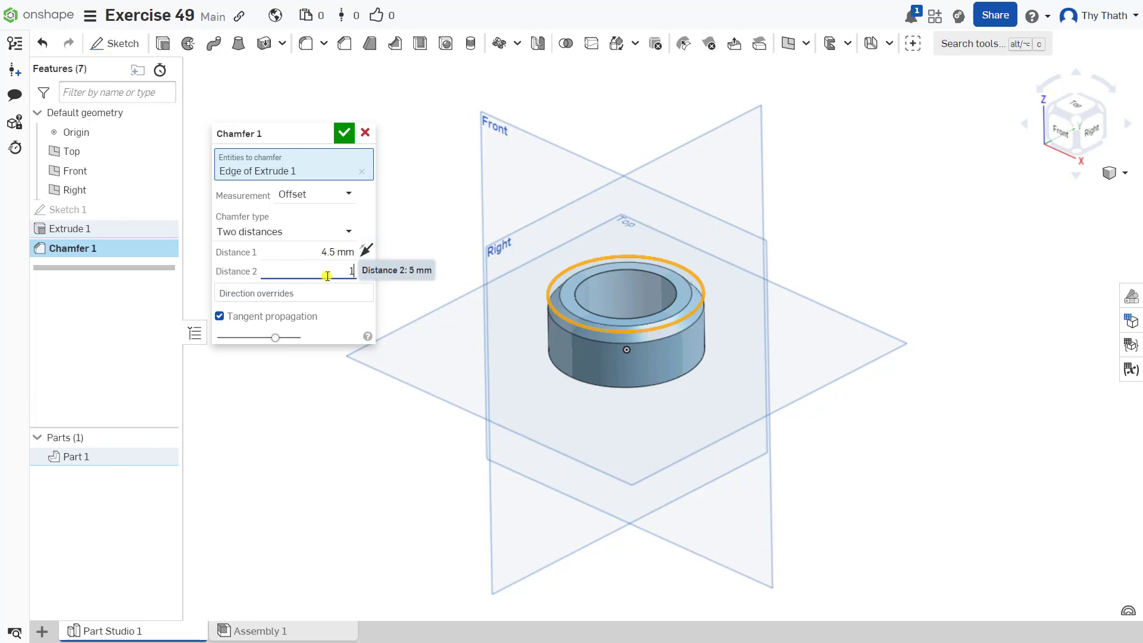
text(0)
click(345, 133)
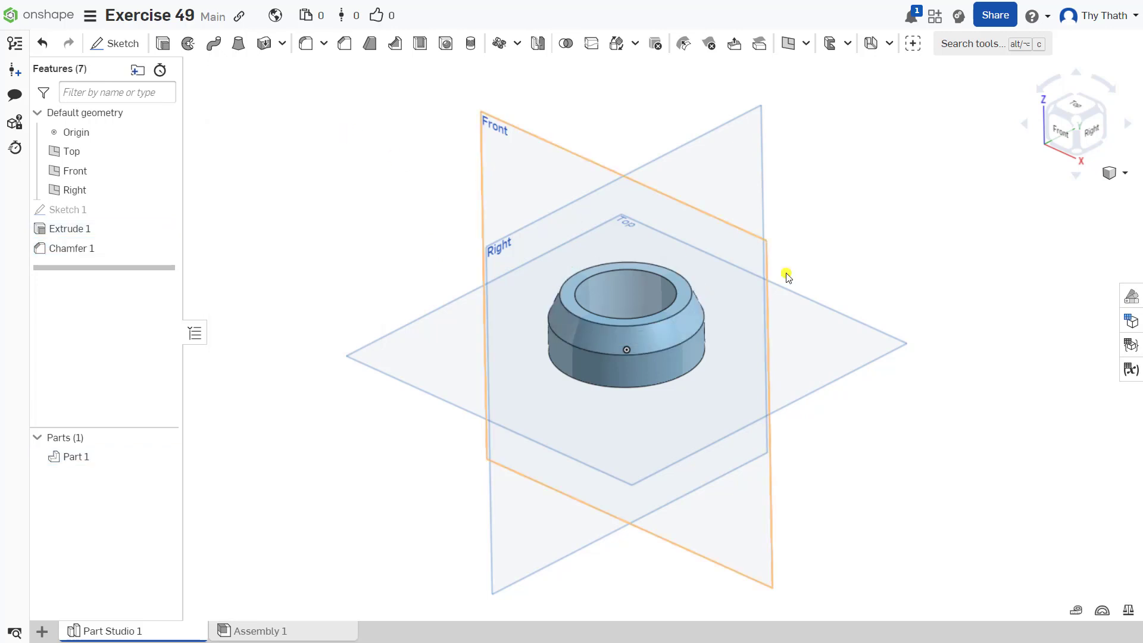
Step: Create a construction plane offset 3 mm above the Top plane
mouse_move(786, 276)
right_down()
mouse_move(740, 244)
mouse_move(806, 275)
mouse_move(774, 298)
mouse_move(787, 253)
right_up()
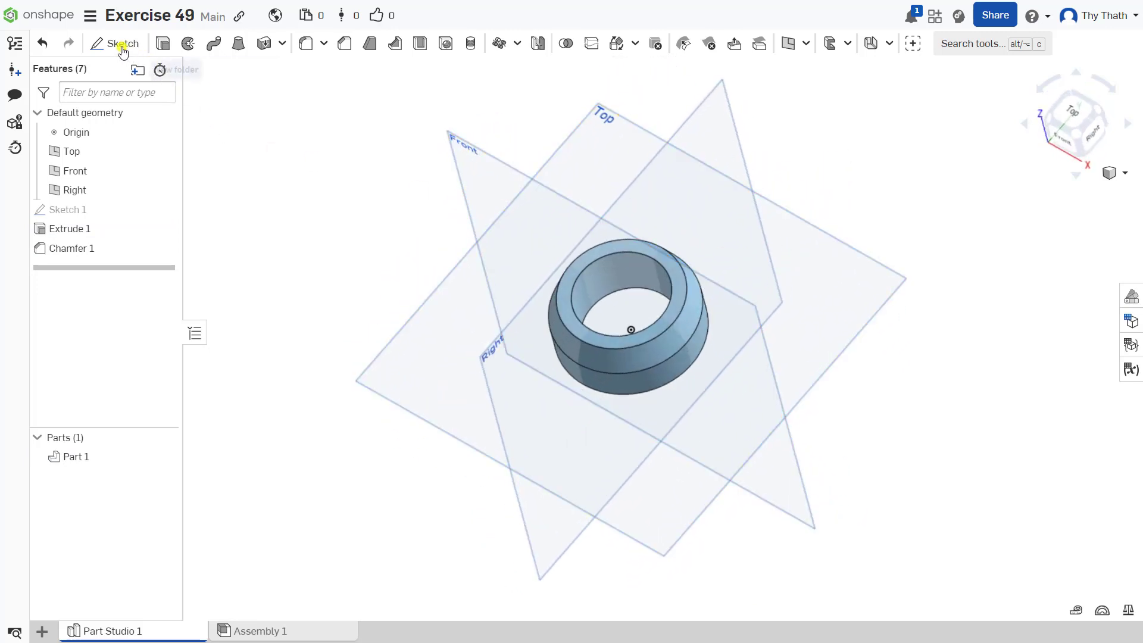
key(shift+7)
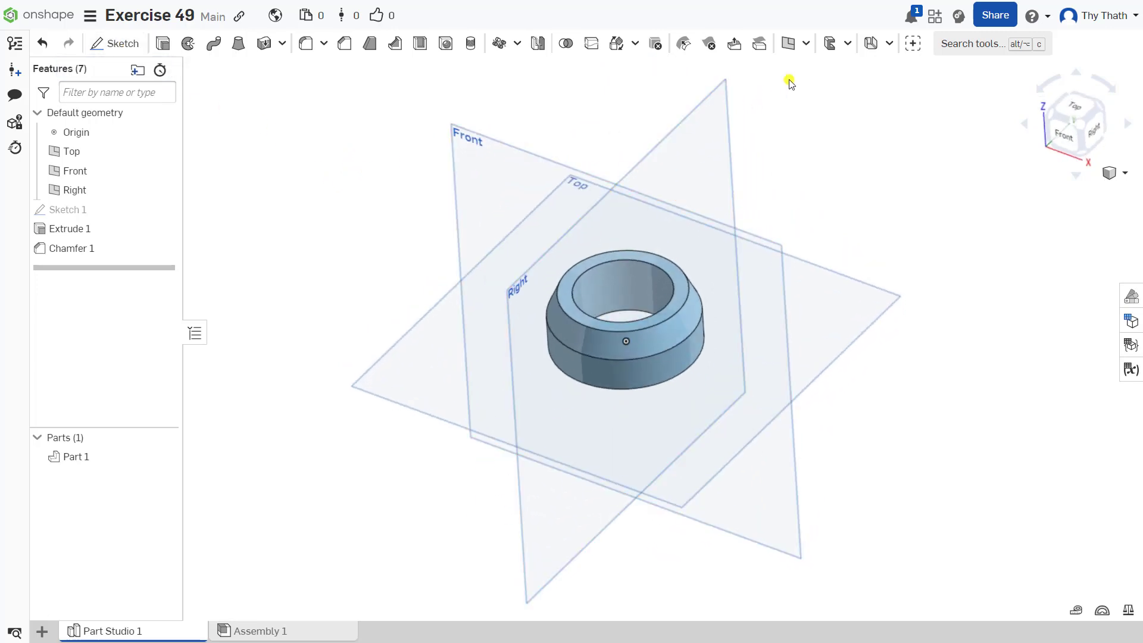
click(806, 43)
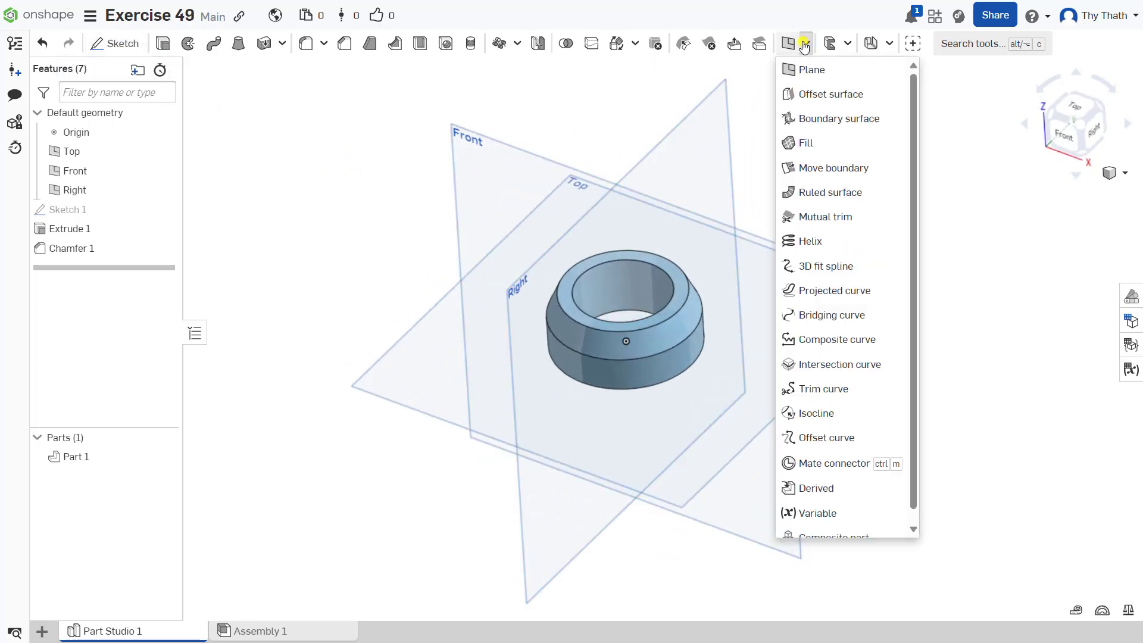
click(810, 71)
click(434, 334)
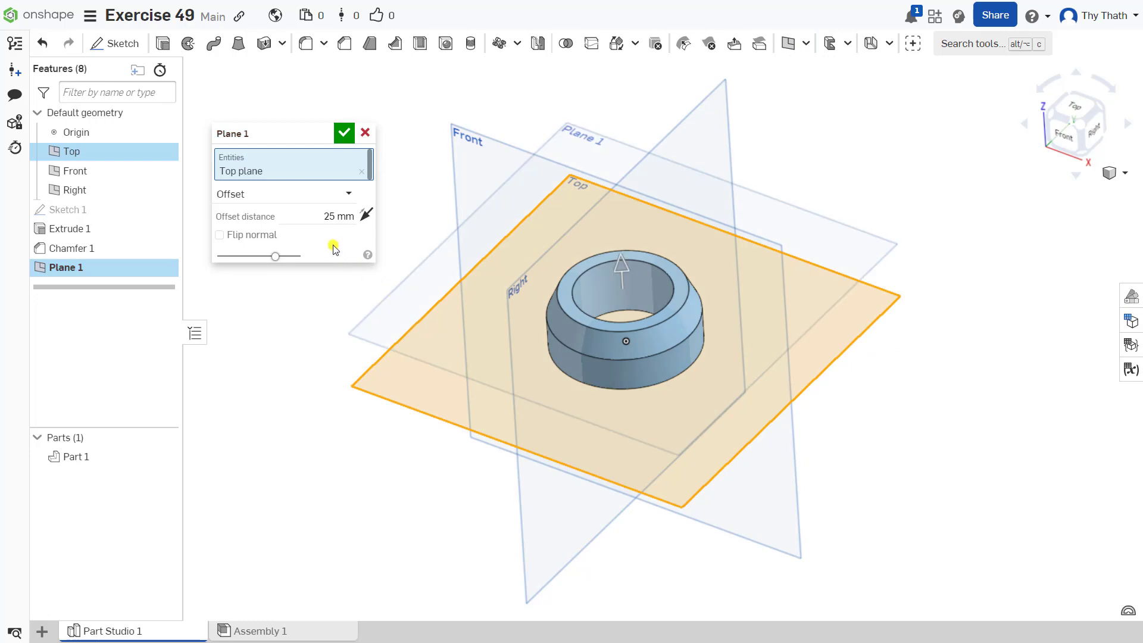
click(317, 216)
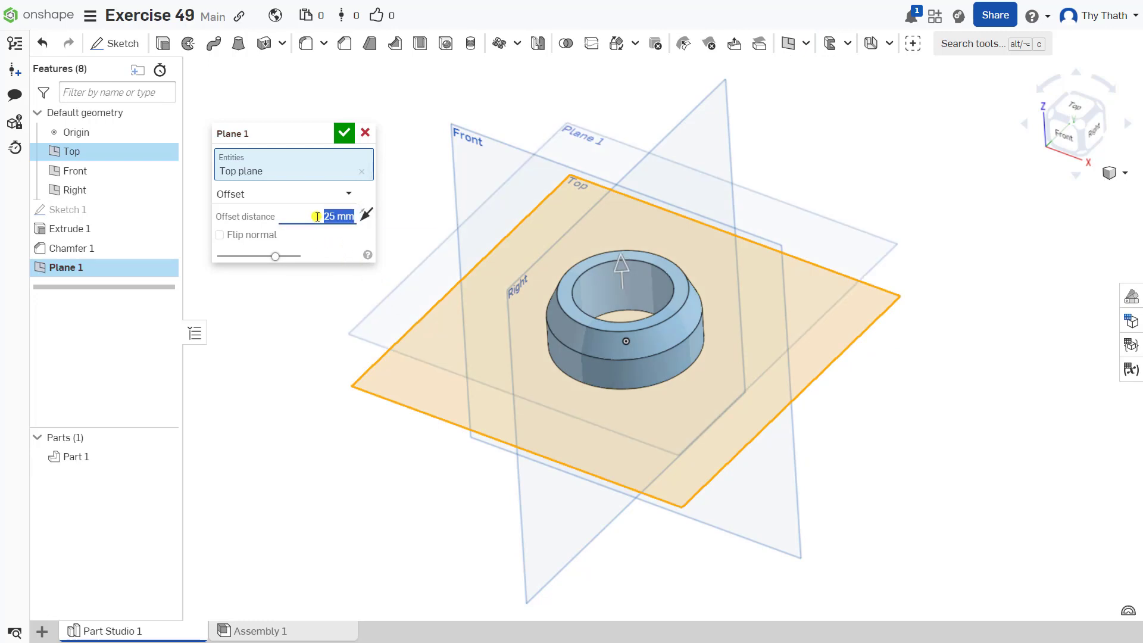
text(3)
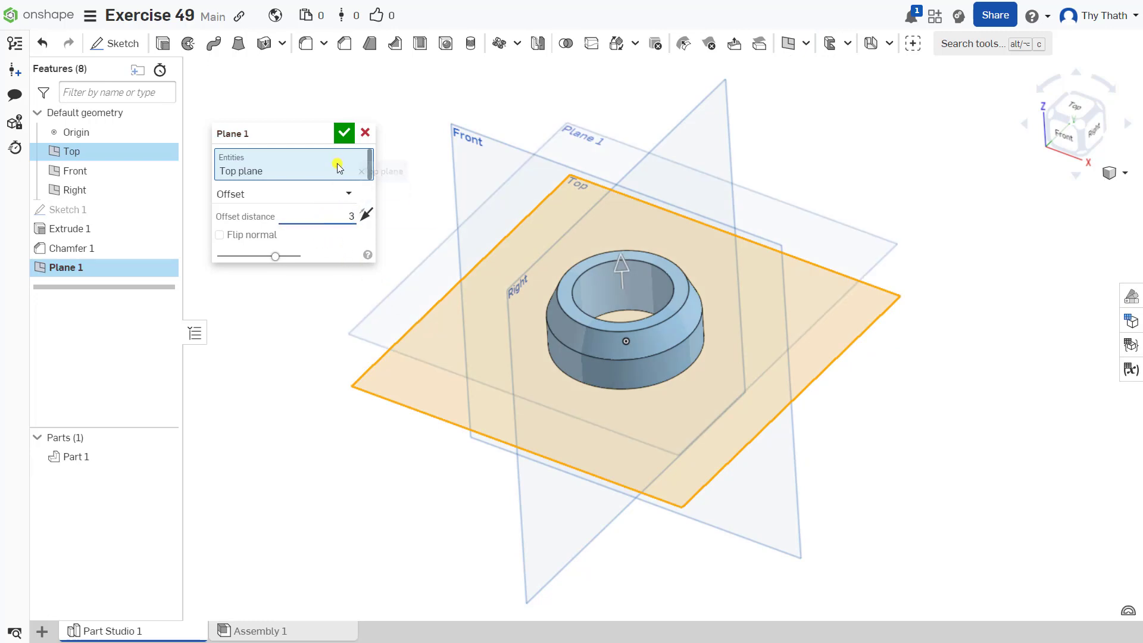
click(344, 135)
Step: Hide the Top plane and start a sketch on the new offset plane, viewed normal to it
right_drag(416, 167, 625, 224)
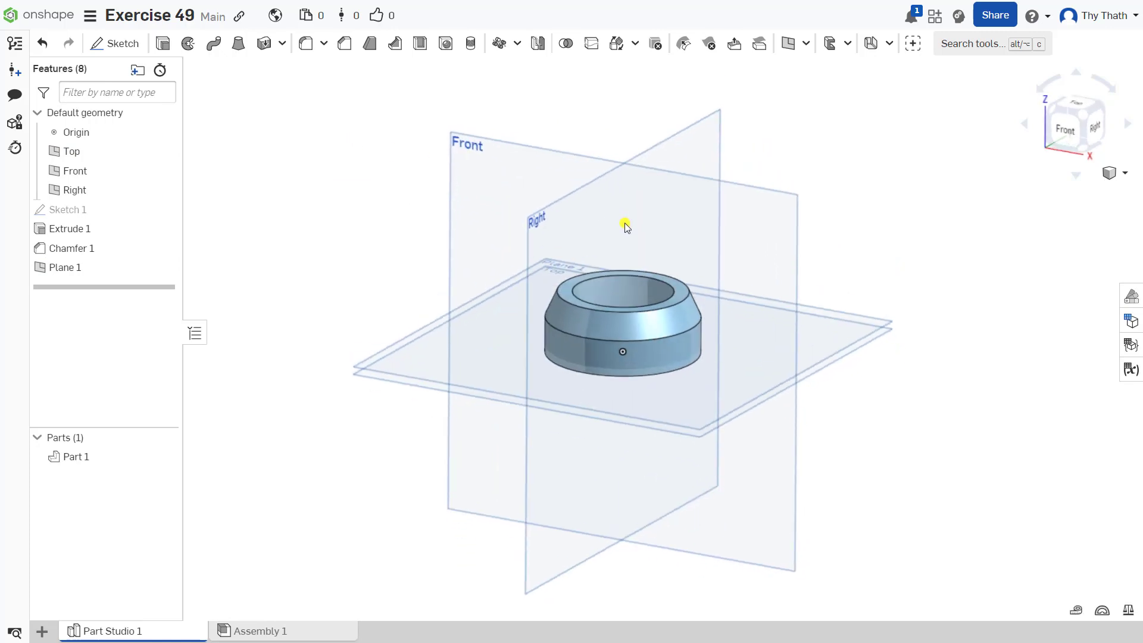
click(164, 153)
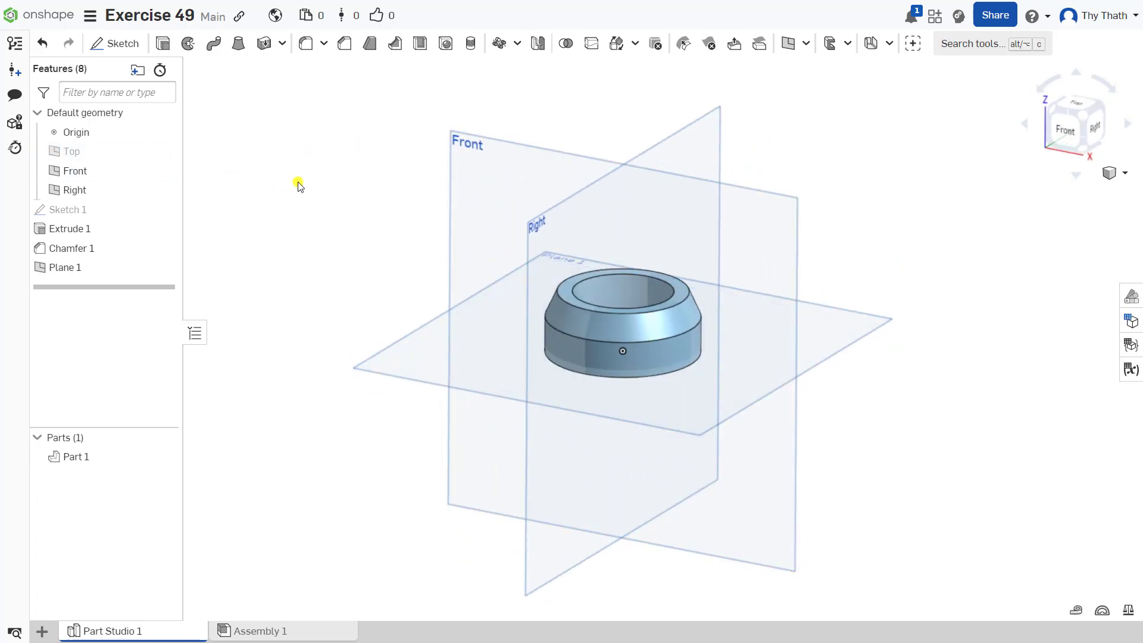
right_drag(299, 184, 321, 215)
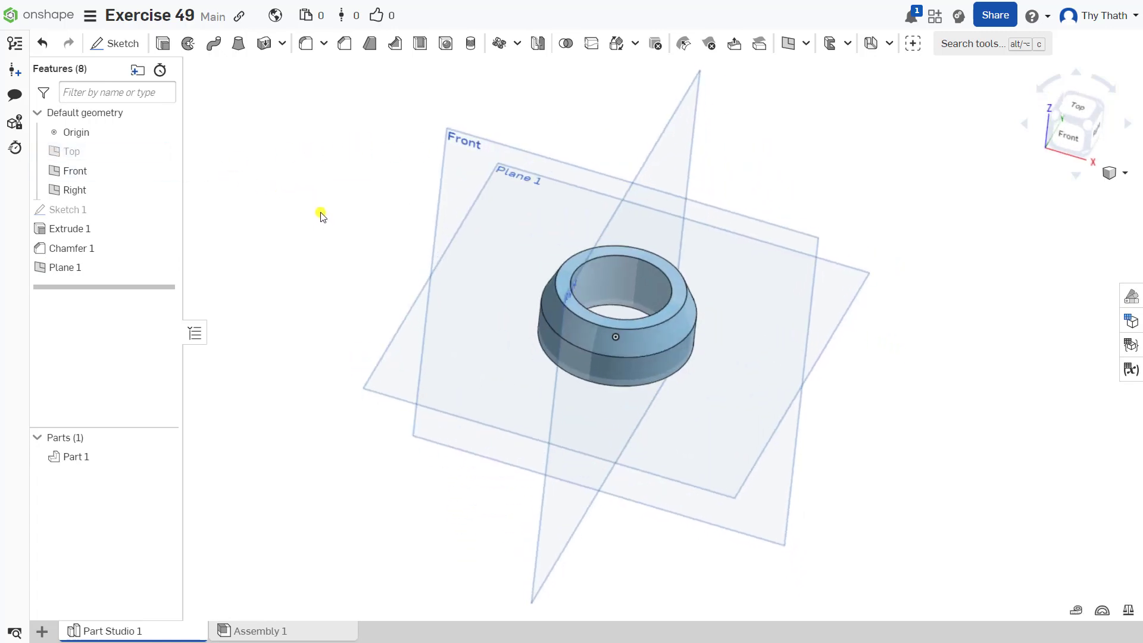
click(125, 43)
click(399, 366)
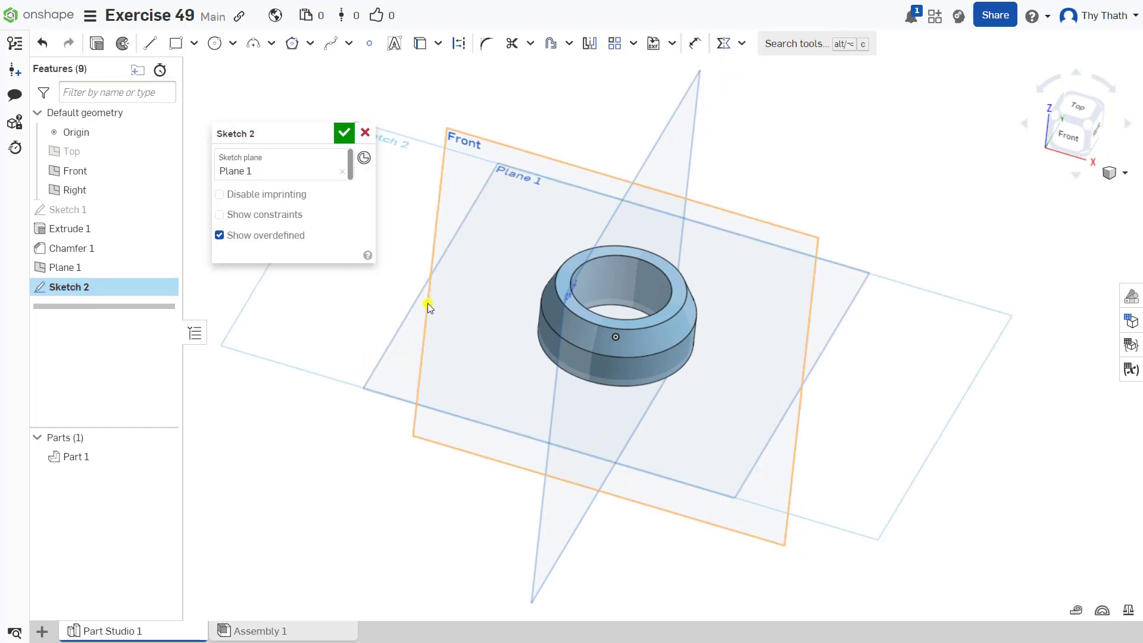
right_click(409, 184)
click(474, 308)
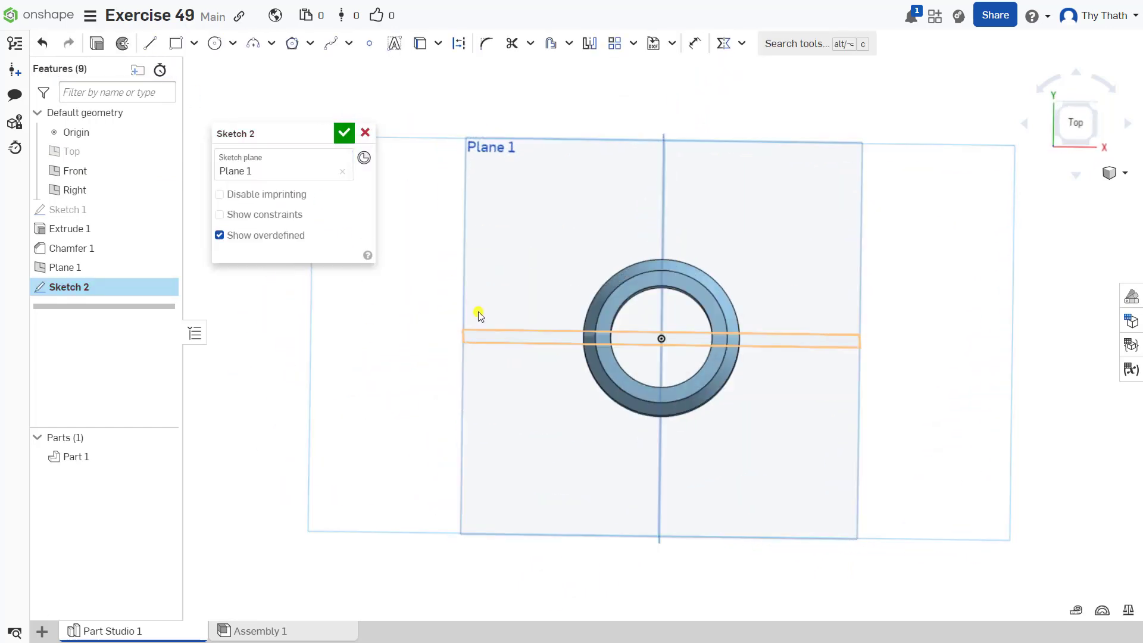
Step: Draw a circle of 74 mm diameter centred on the origin
scroll(720, 300, up, 3)
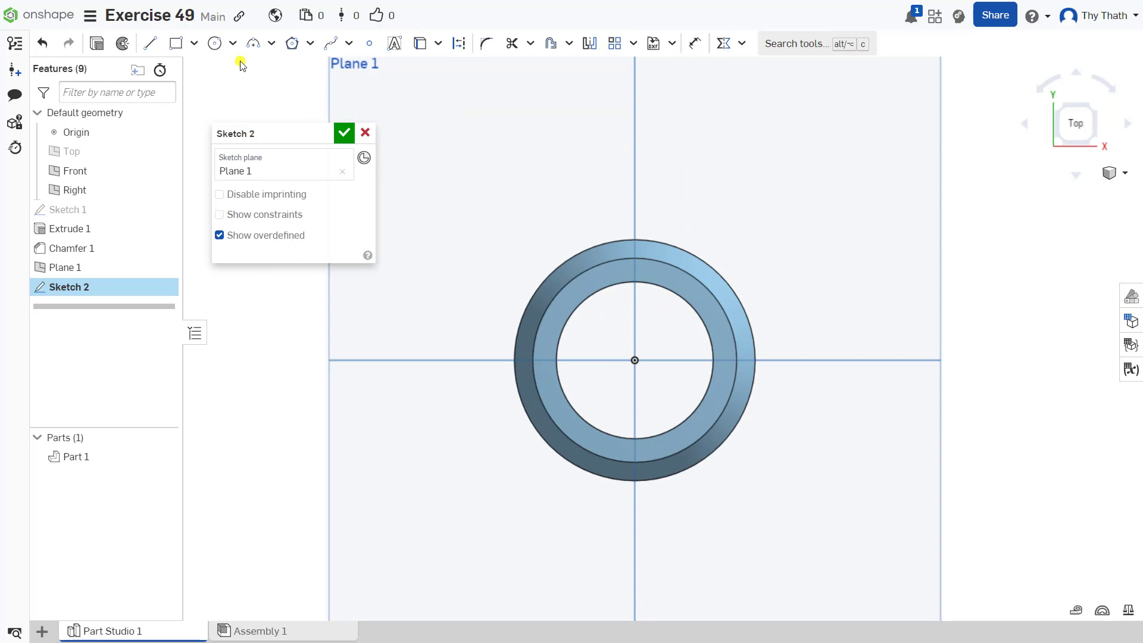
click(214, 45)
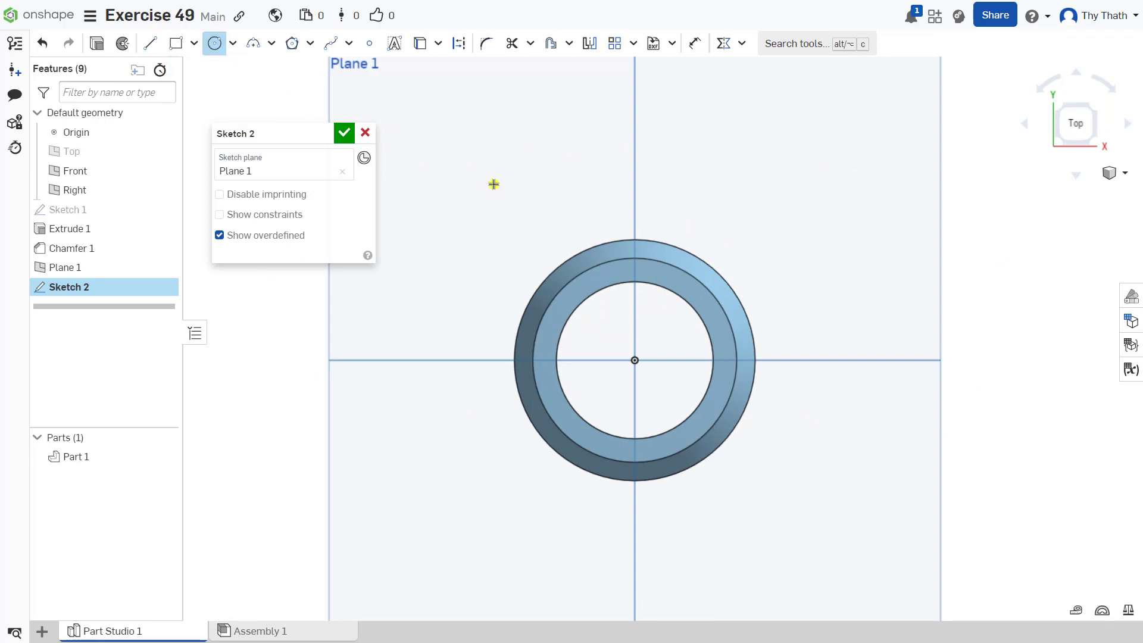
click(635, 361)
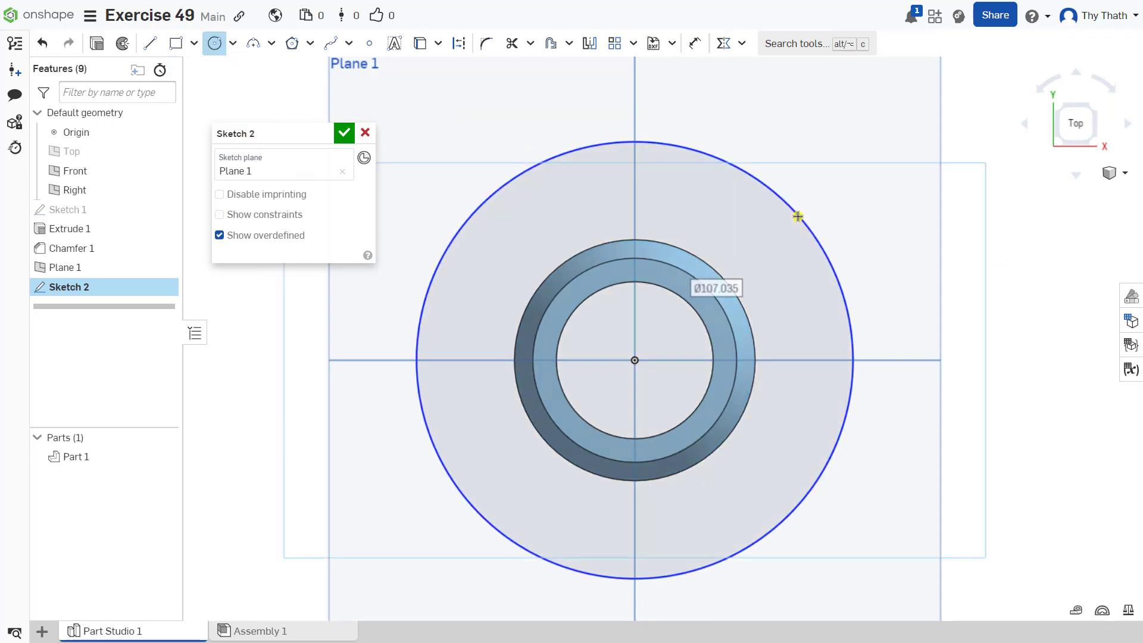
text(74)
key(Return)
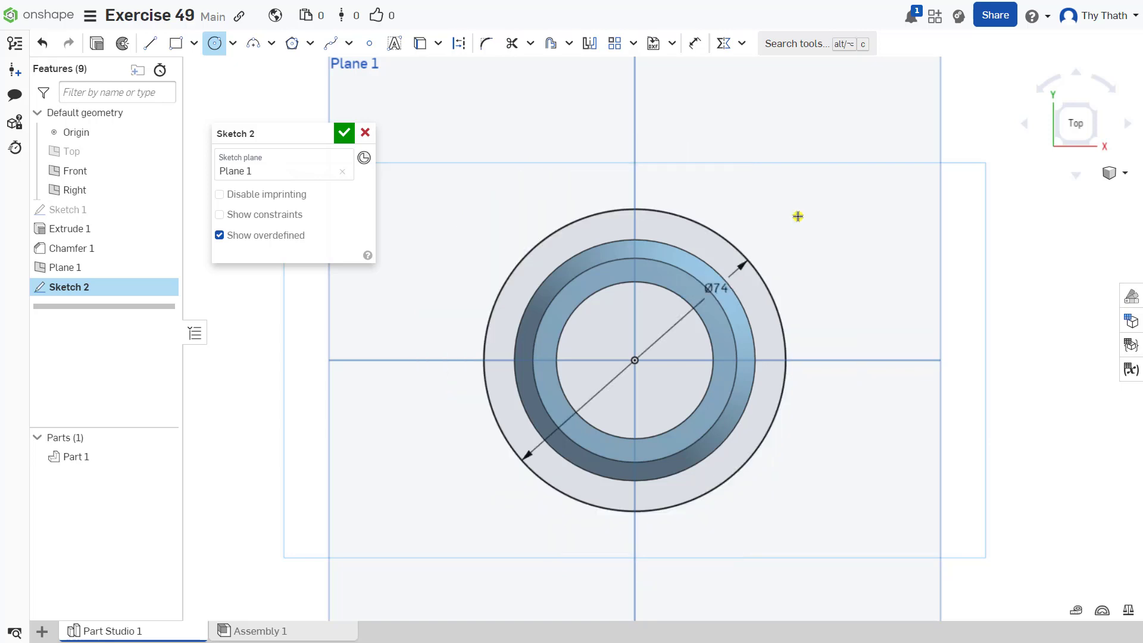
Step: Project the ring's 59 mm outer edge into the sketch with the Use tool
scroll(735, 279, up, 2)
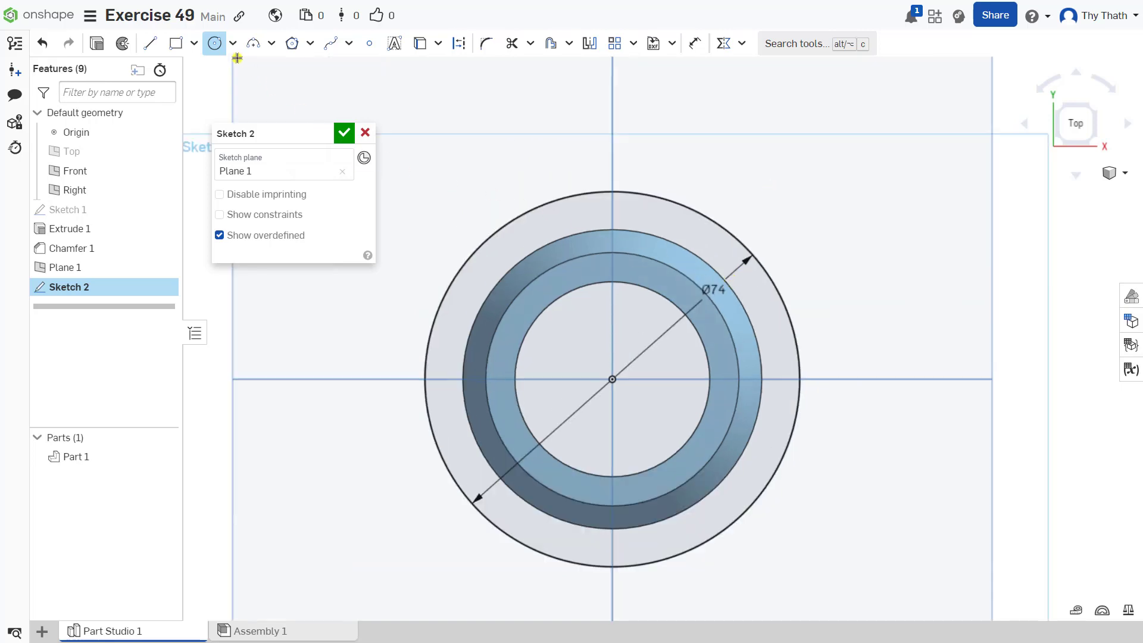
click(532, 256)
click(438, 44)
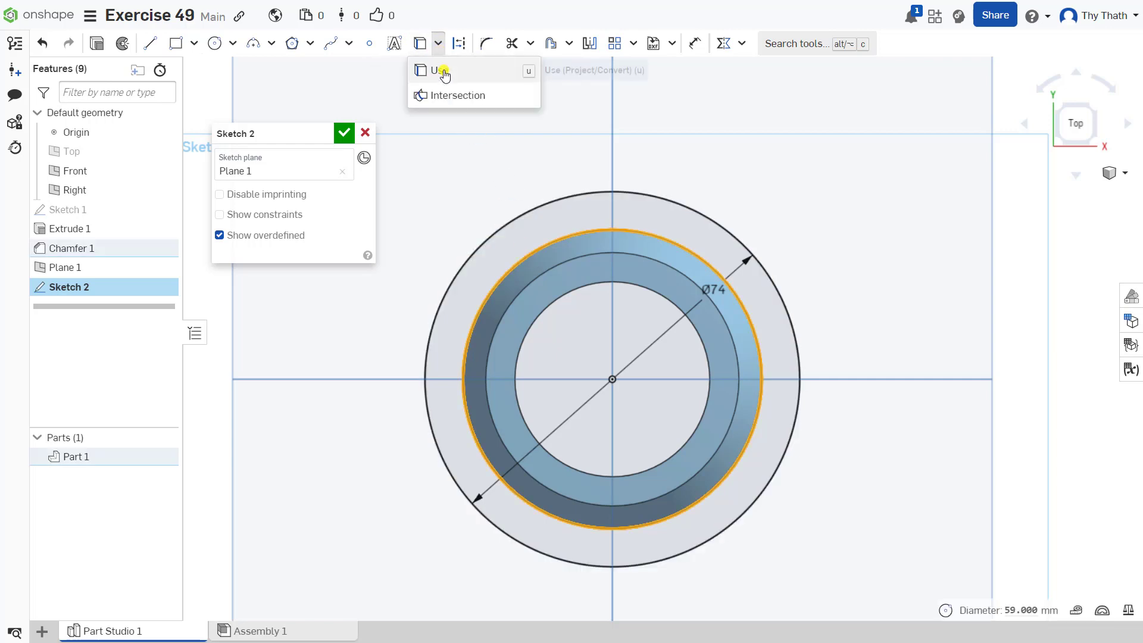
click(441, 73)
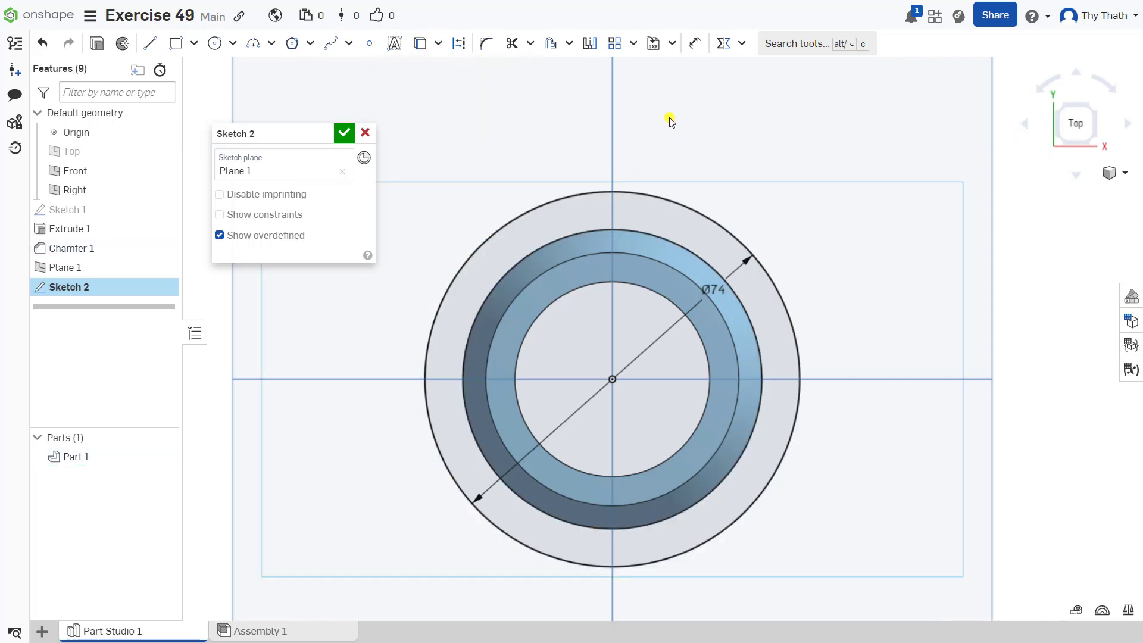
Step: Sketch three connected lines forming an open trapezoid above the 74 mm circle, with both legs ending on it and a top edge about 22 mm long
click(150, 43)
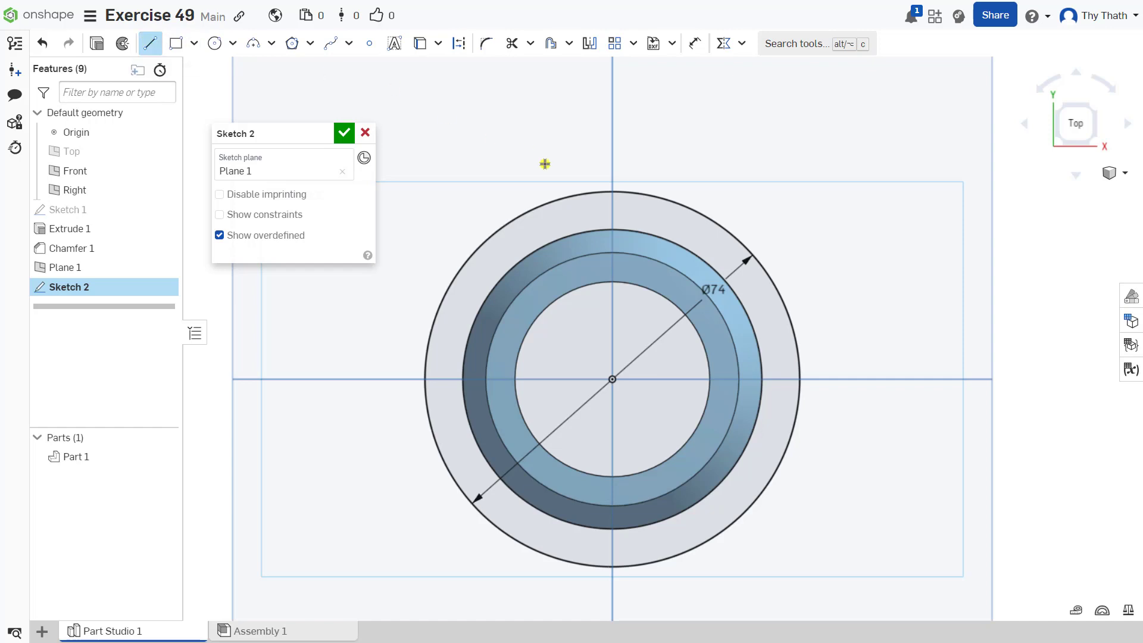
click(530, 209)
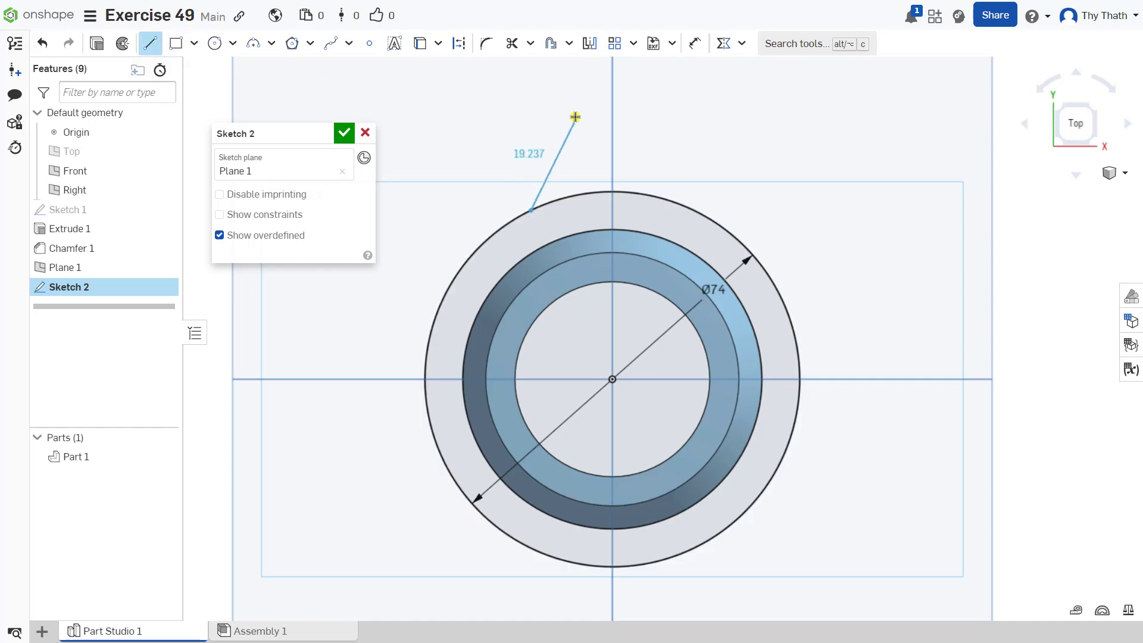
click(573, 115)
click(686, 115)
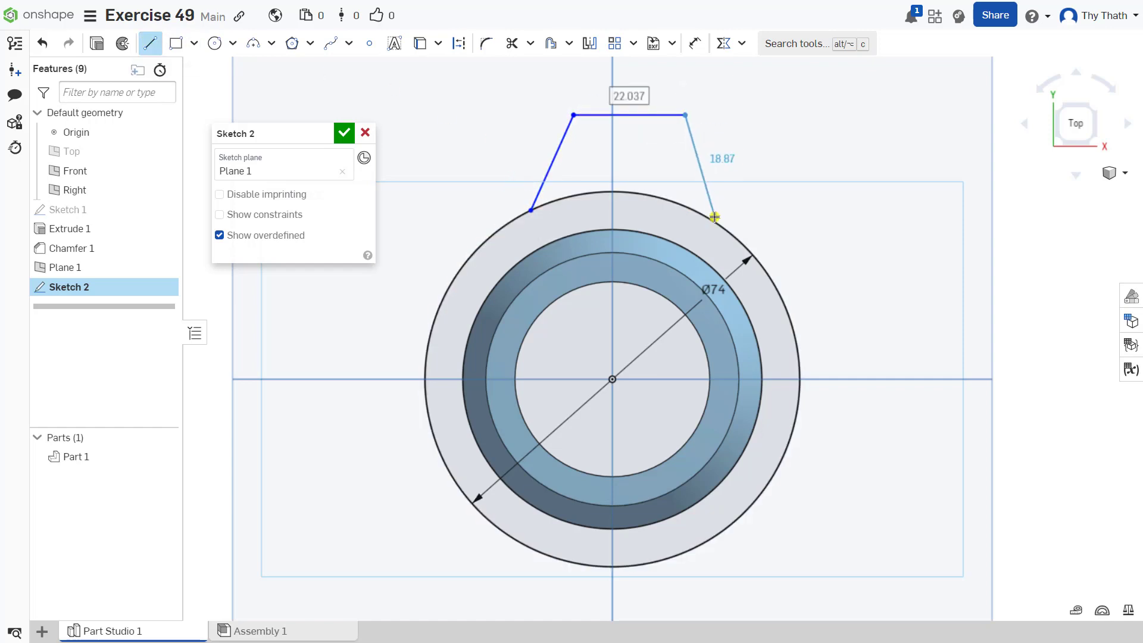
click(716, 223)
right_click(808, 138)
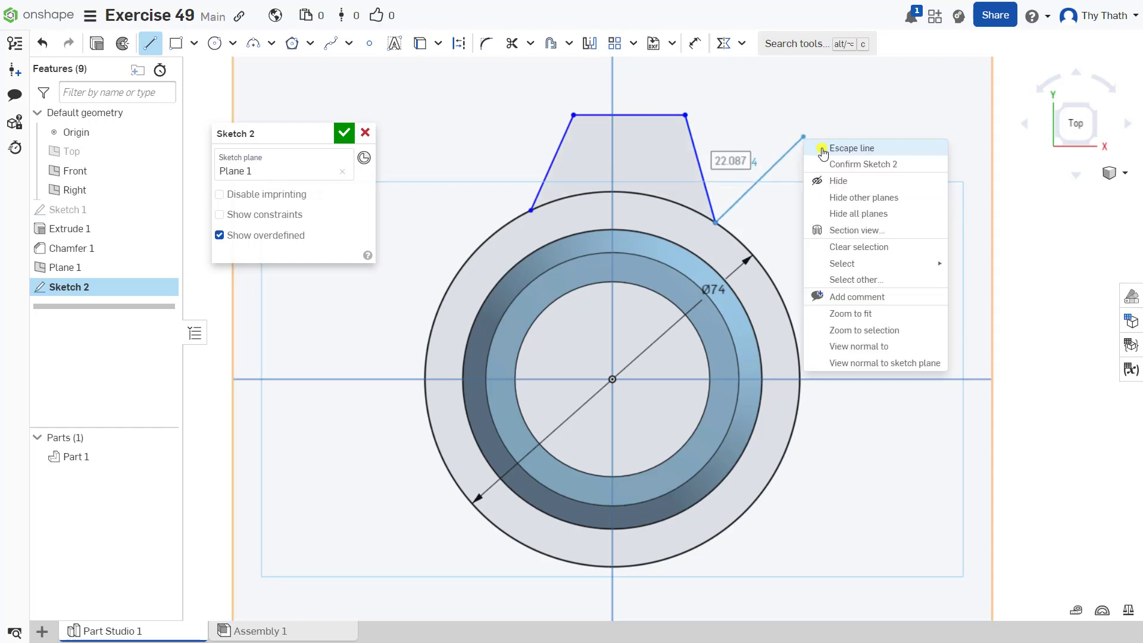
click(824, 146)
Step: Make the trapezoid's two slanted sides symmetric about the vertical Right plane
middle_drag(781, 127, 782, 183)
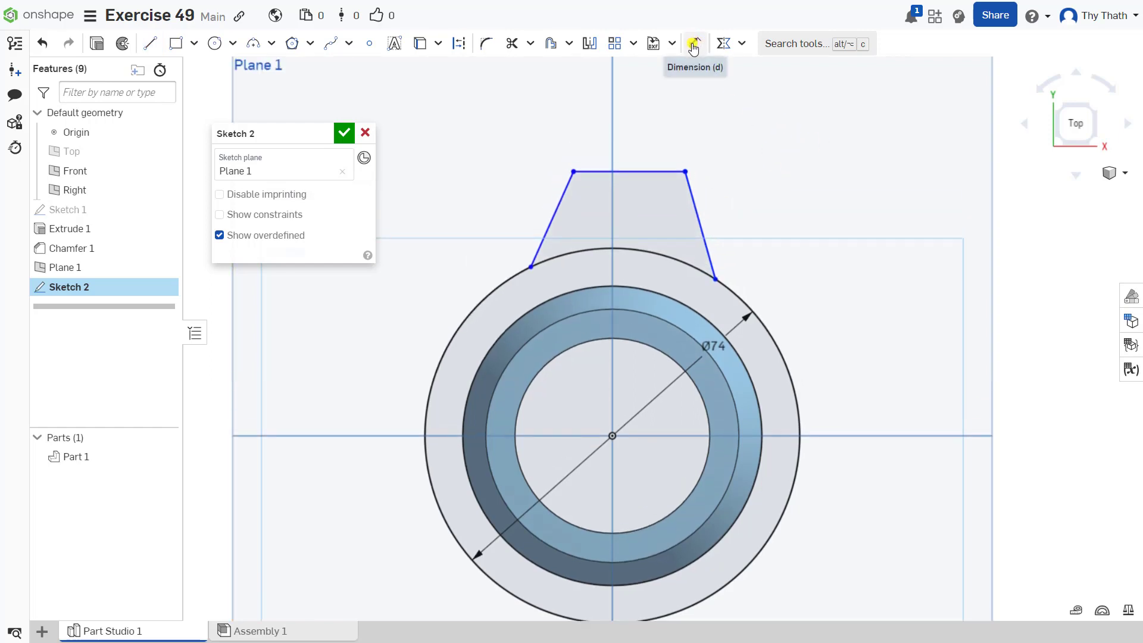
click(742, 43)
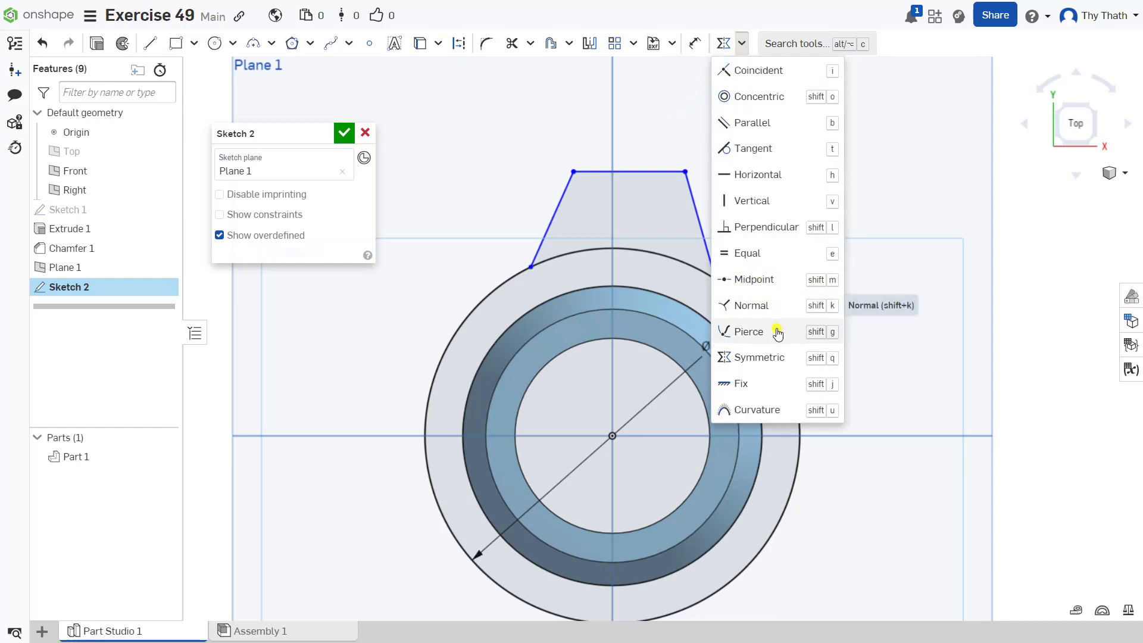
click(770, 358)
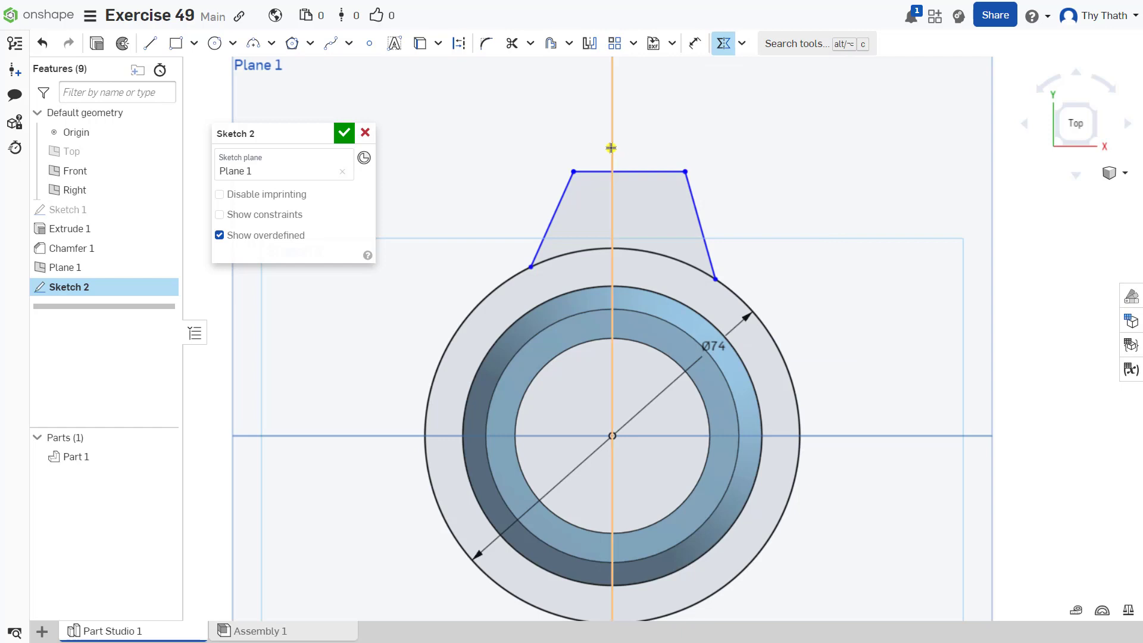
click(612, 170)
click(553, 216)
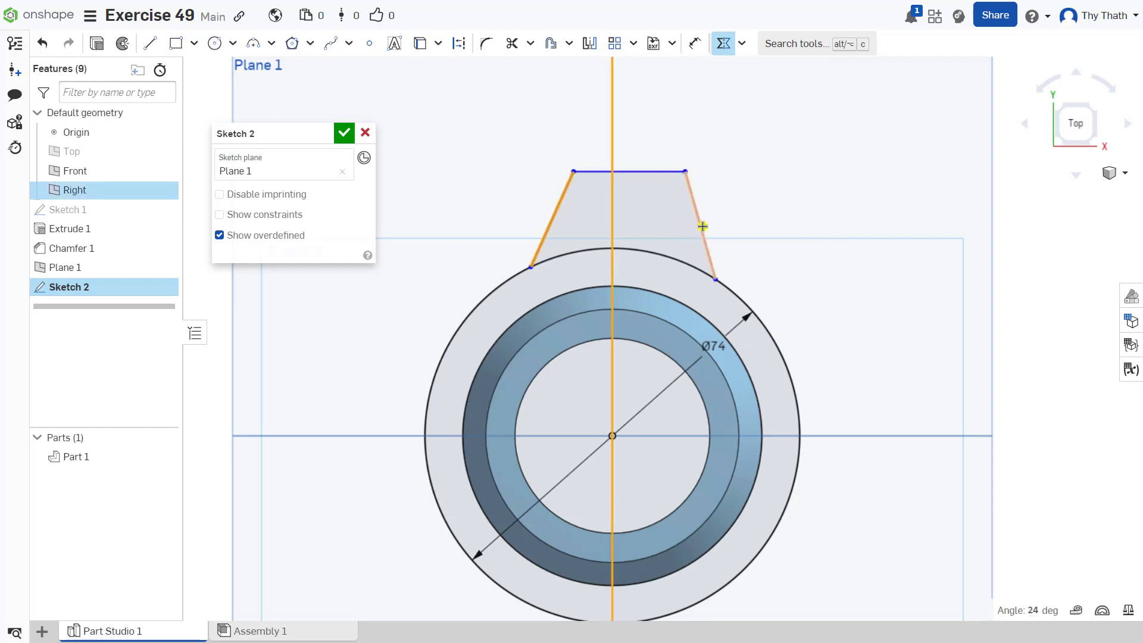
click(702, 225)
Step: Dimension the angle between the trapezoid's two slanted sides as 67.8 degrees
click(694, 43)
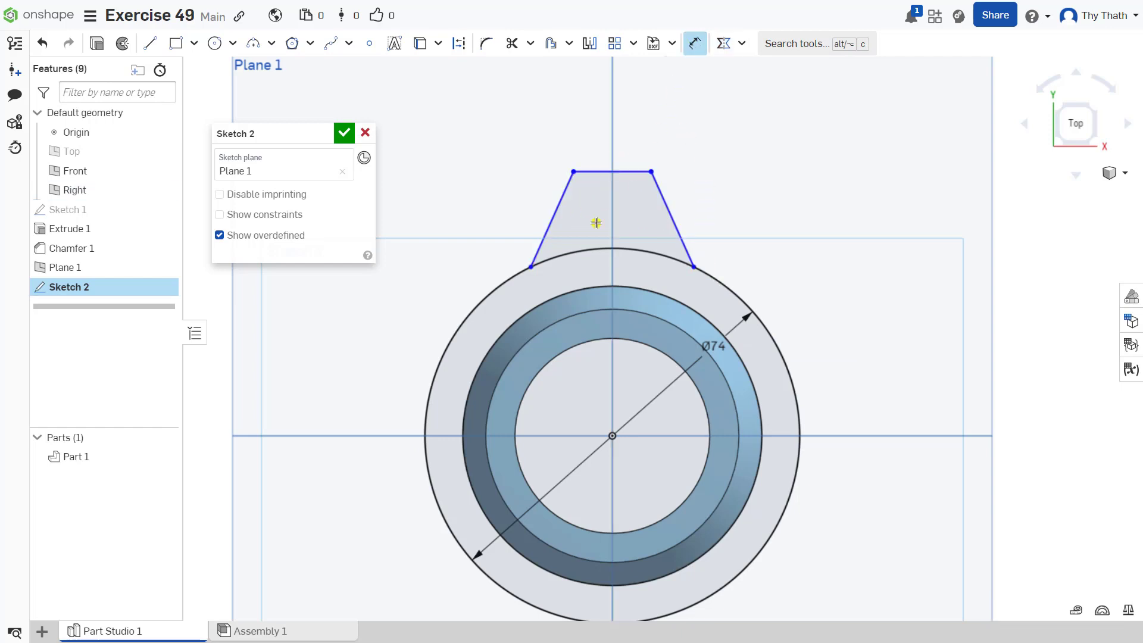
click(548, 227)
click(612, 216)
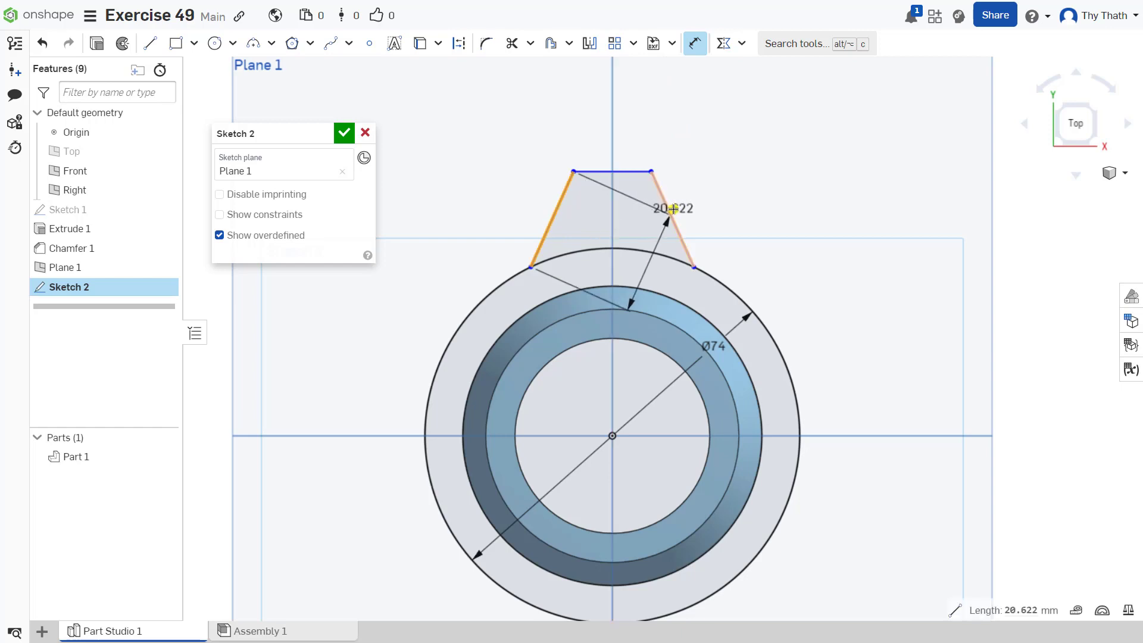
click(669, 209)
click(619, 128)
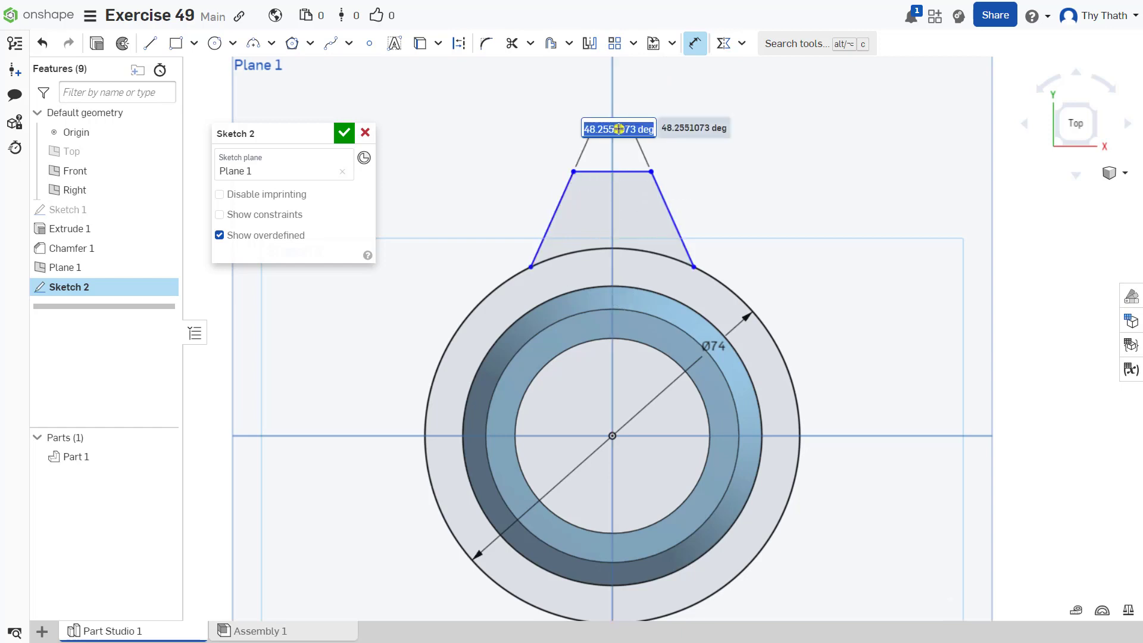
text(6)
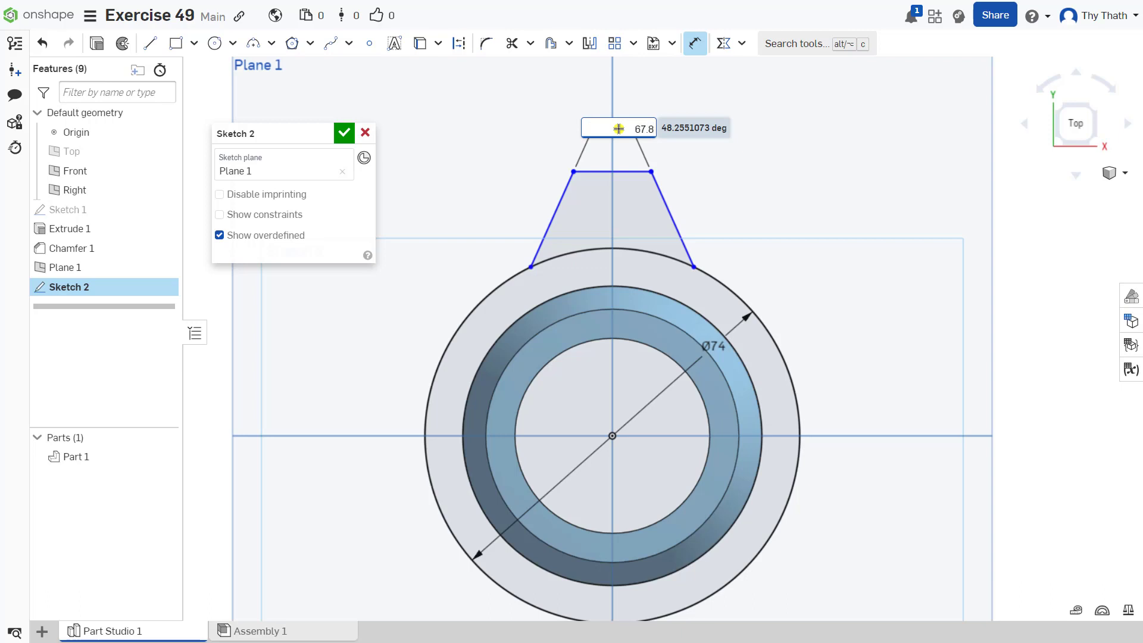
text(7.8)
key(Return)
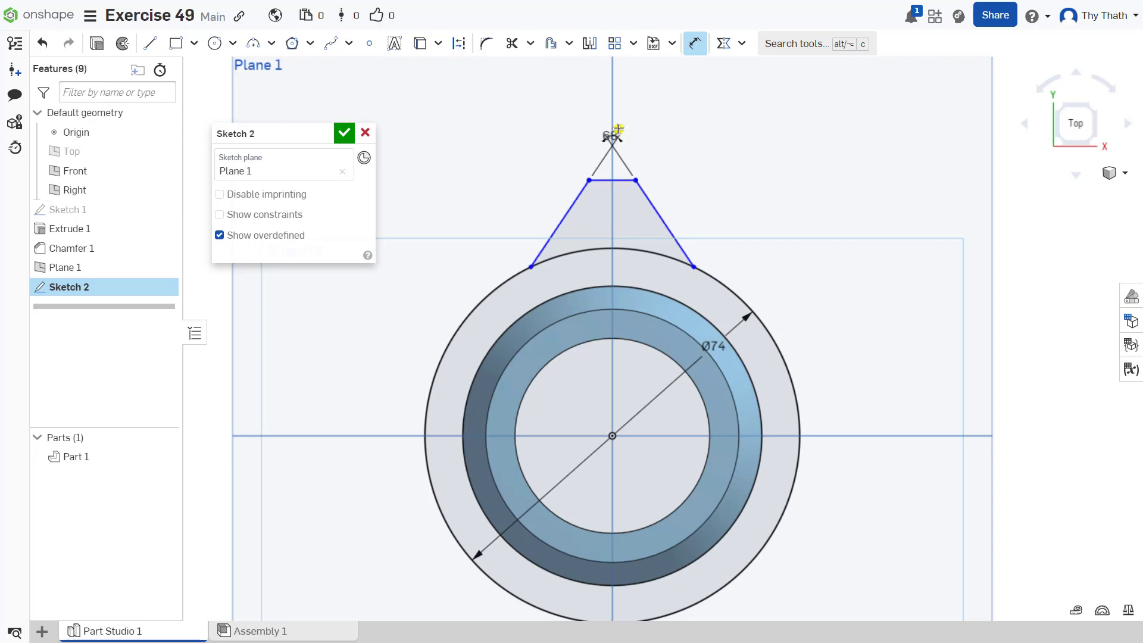
Step: Set the horizontal distance between the upper and lower ends of one slanted side to 5 mm
click(693, 43)
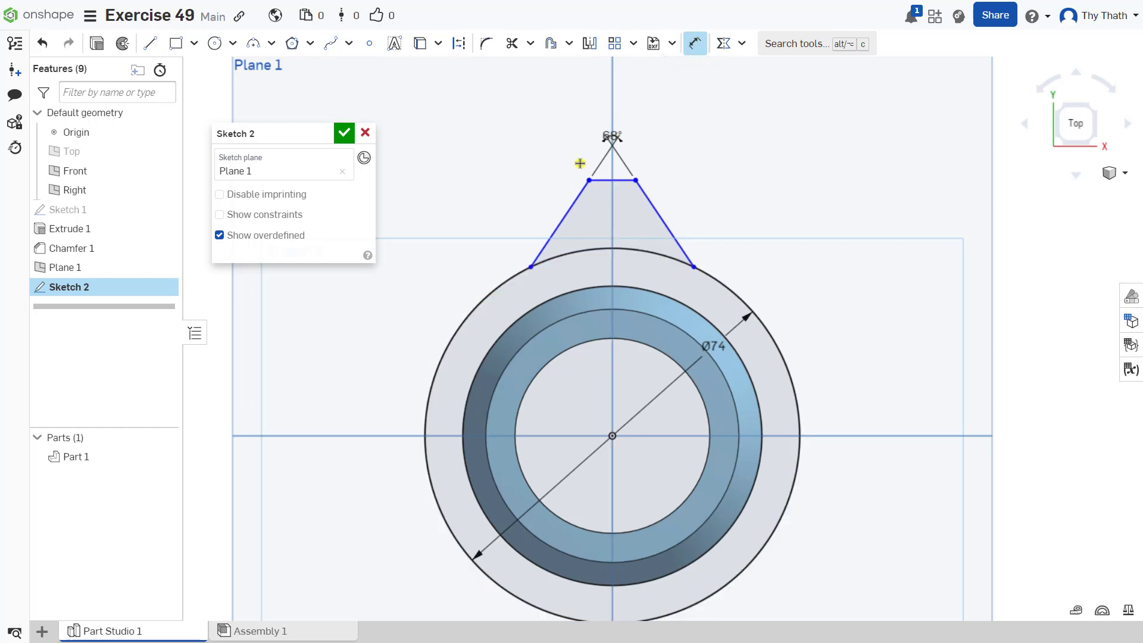
click(587, 180)
click(531, 267)
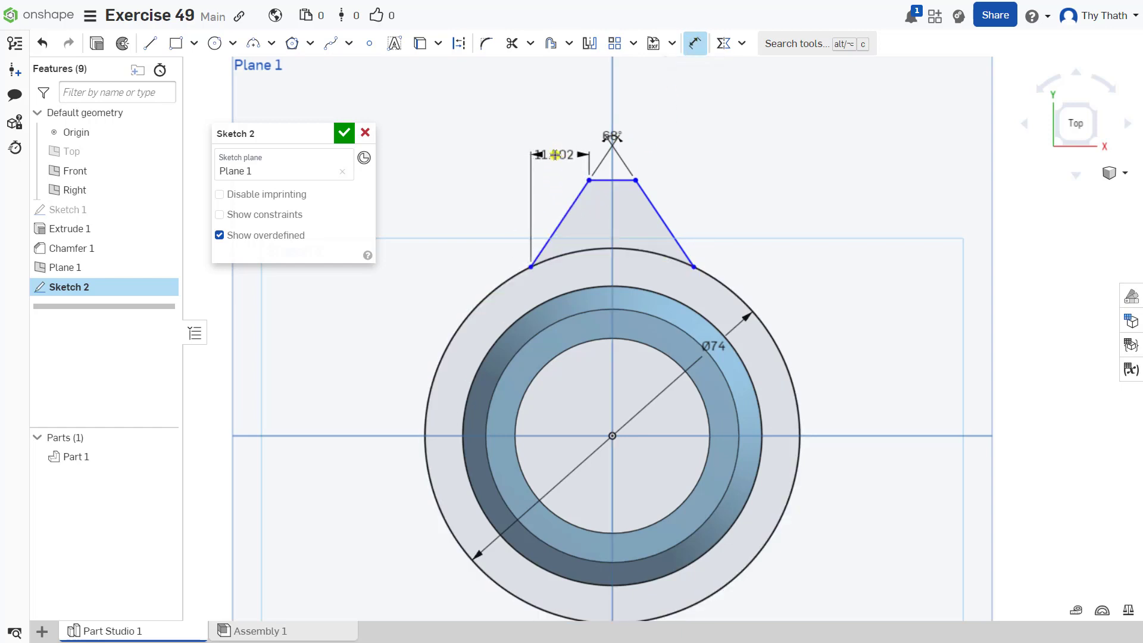
click(555, 156)
text(5)
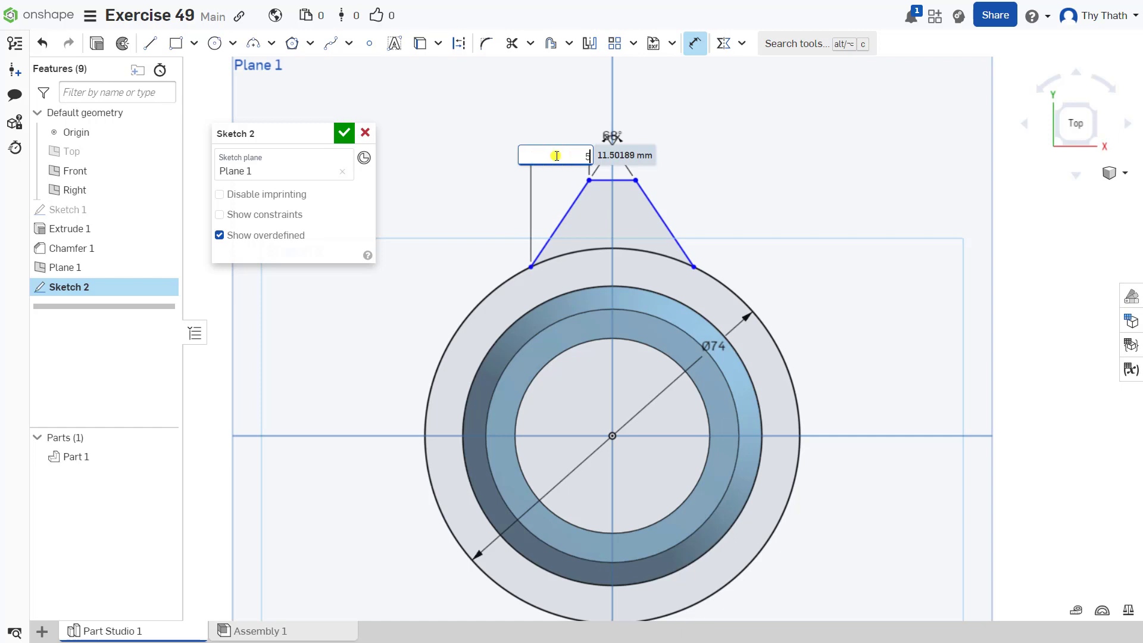
key(Return)
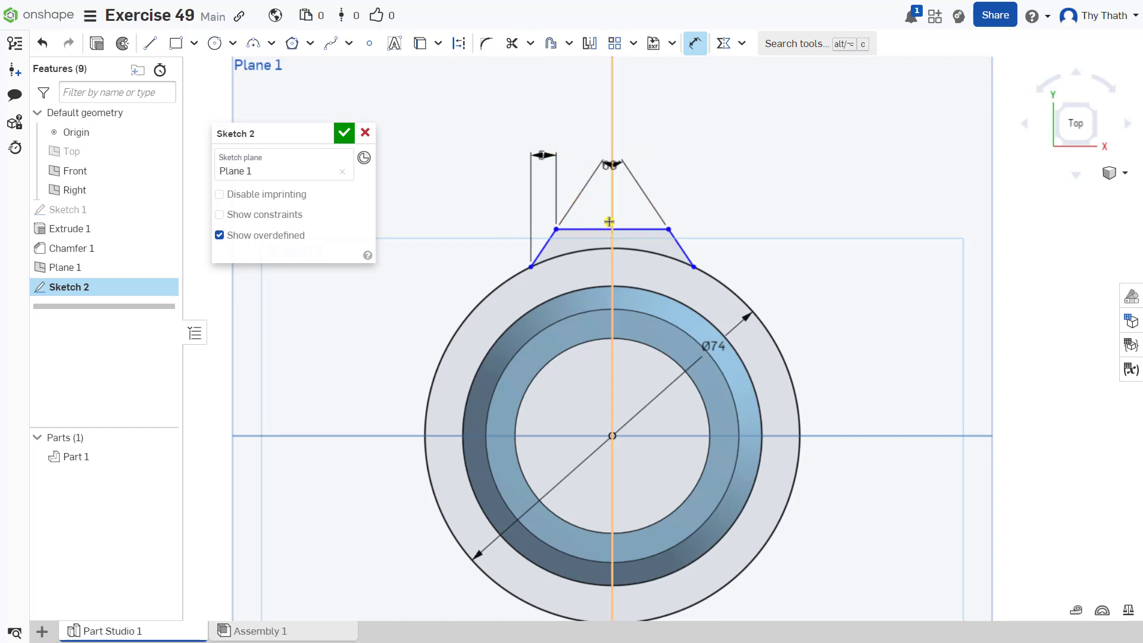
Step: Dimension the trapezoid's top edge as 12.6 mm and finish the sketch
click(623, 192)
click(622, 108)
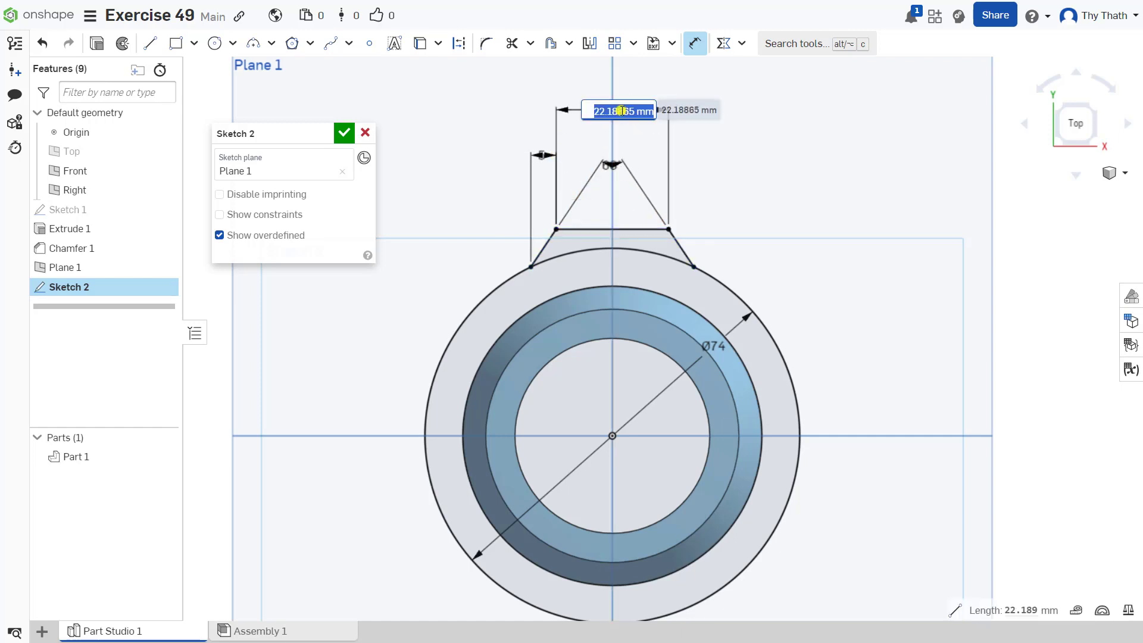
text(12.)
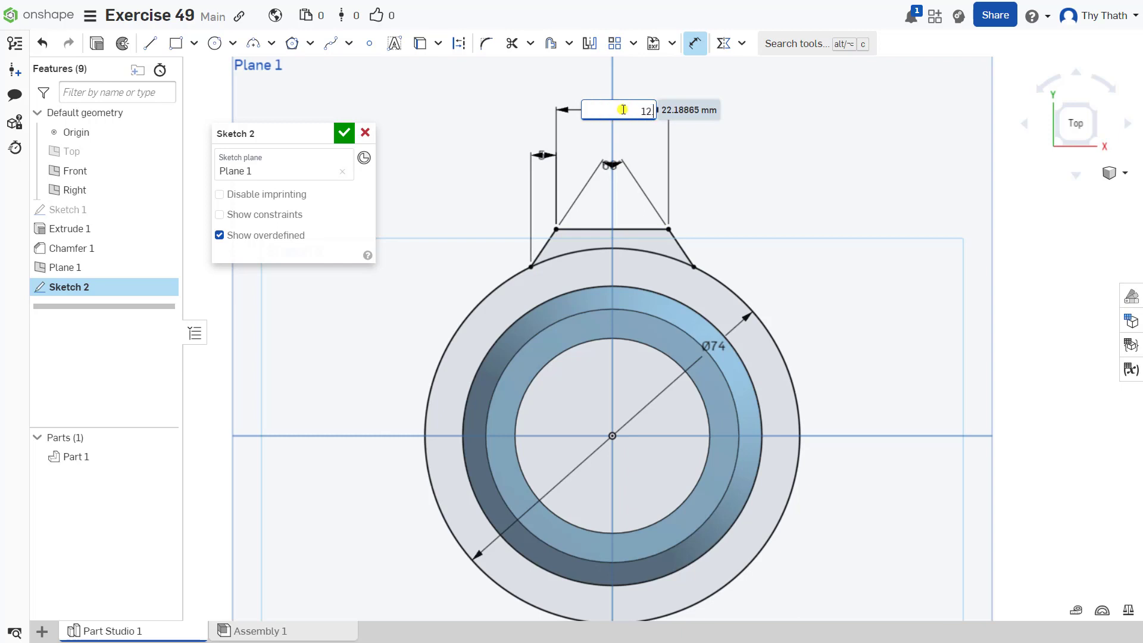
text(6)
key(Return)
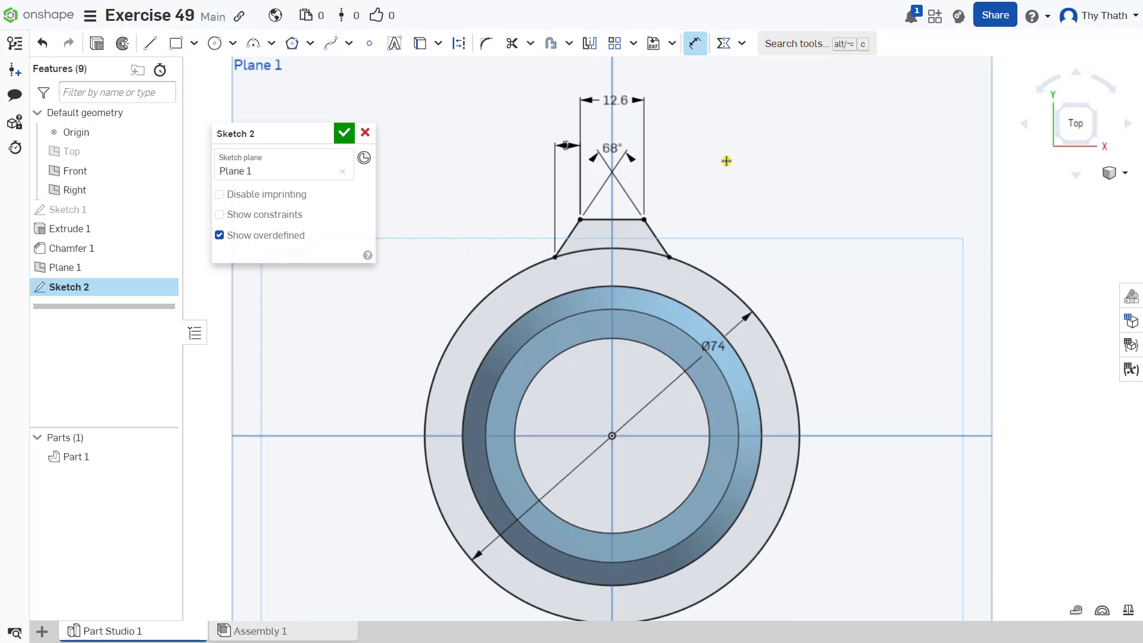
click(347, 134)
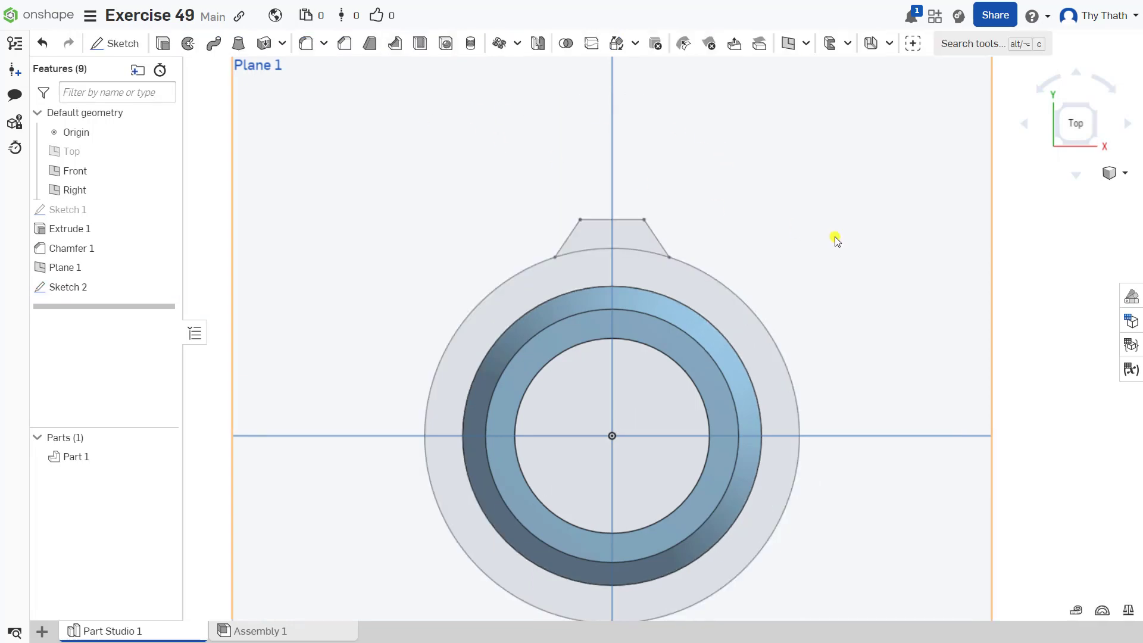
Step: Extrude the annular region between the ring and the 74 mm circle by 6 mm, adding it to Part 1
mouse_move(834, 238)
right_down()
mouse_move(780, 195)
mouse_move(759, 255)
mouse_move(807, 294)
mouse_move(808, 284)
right_up()
middle_drag(846, 291, 802, 199)
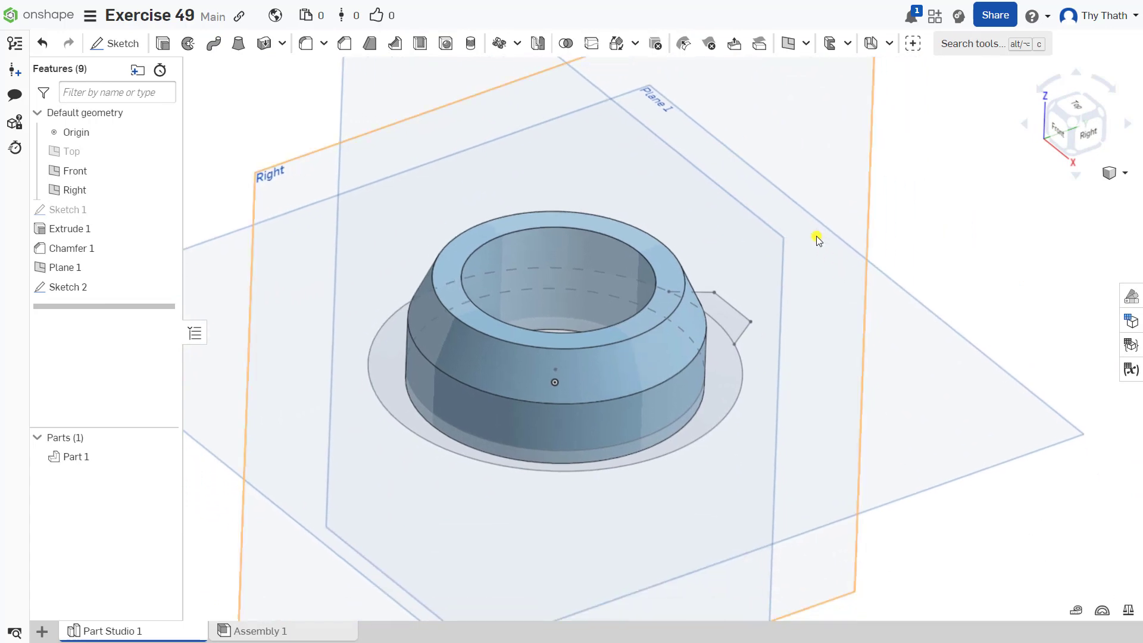
click(163, 43)
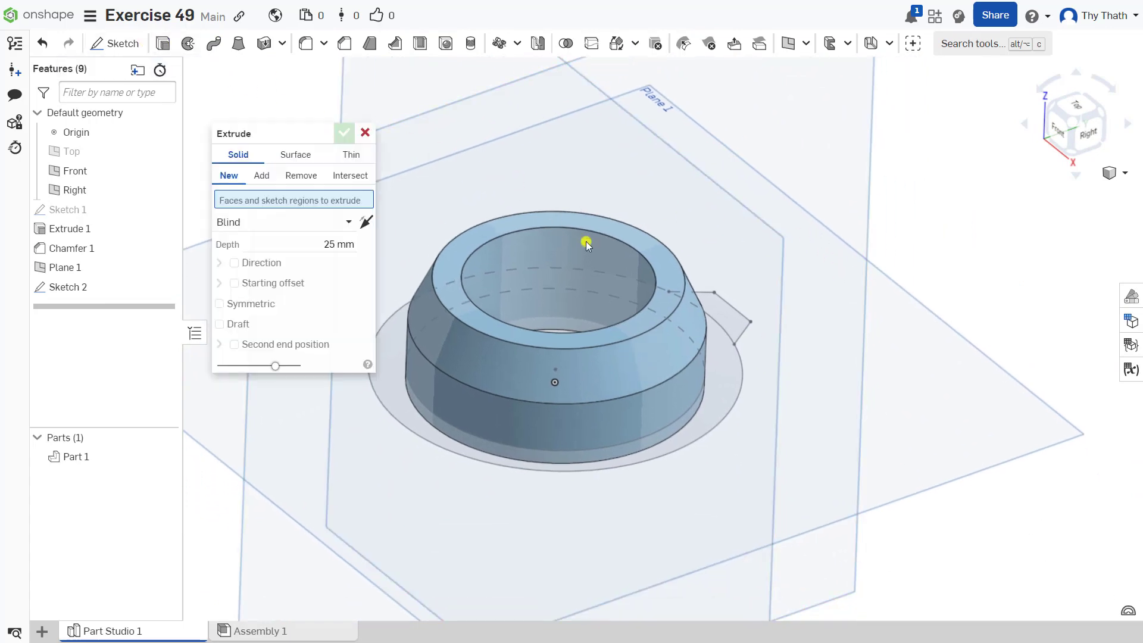
click(721, 371)
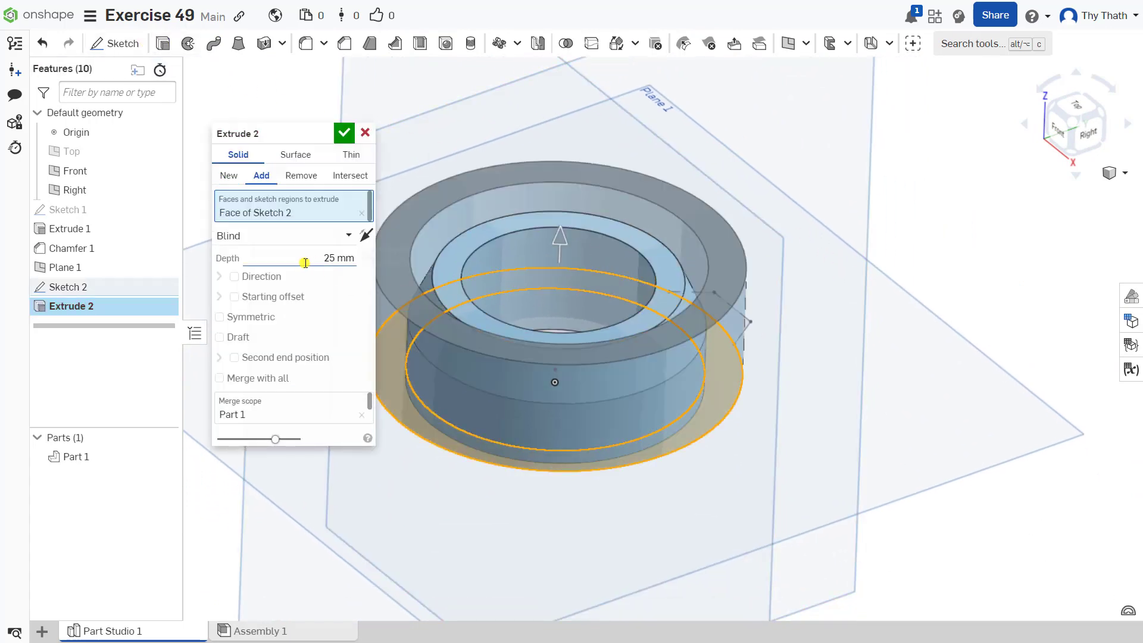
text(6)
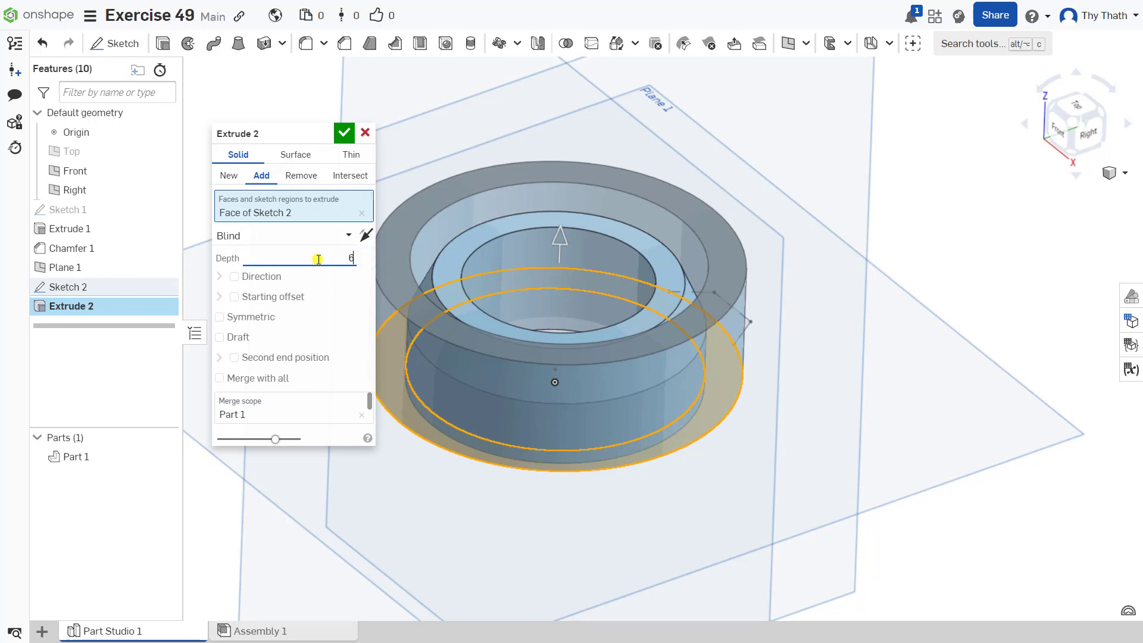
click(346, 133)
Step: Show Sketch 2 again so its trapezoid region is available
right_drag(783, 245, 673, 261)
click(161, 286)
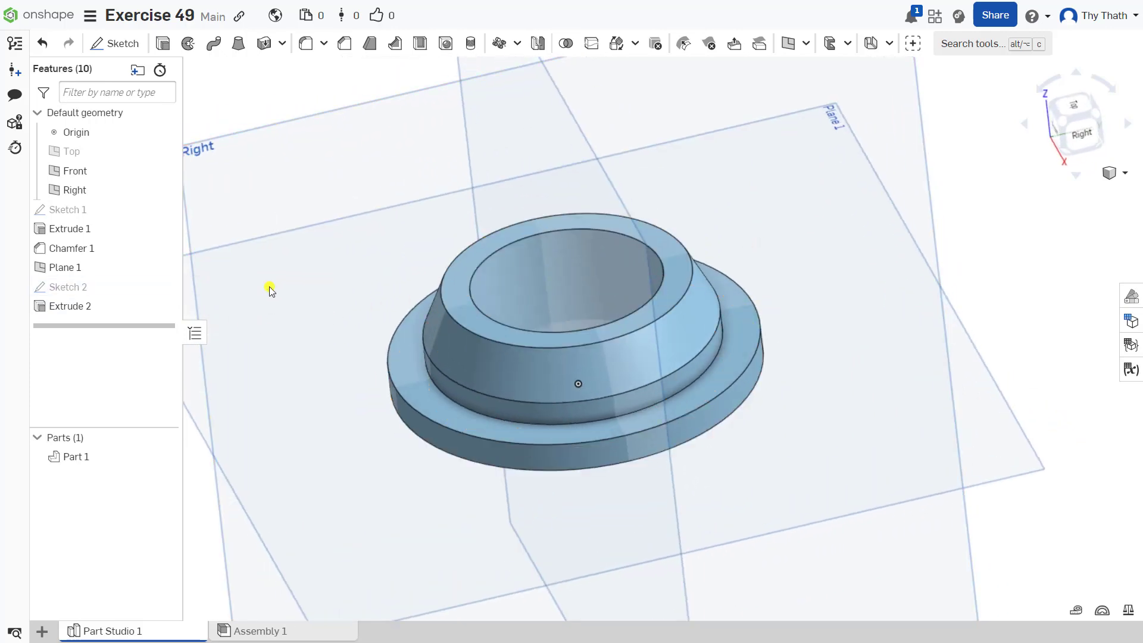
right_drag(767, 230, 775, 235)
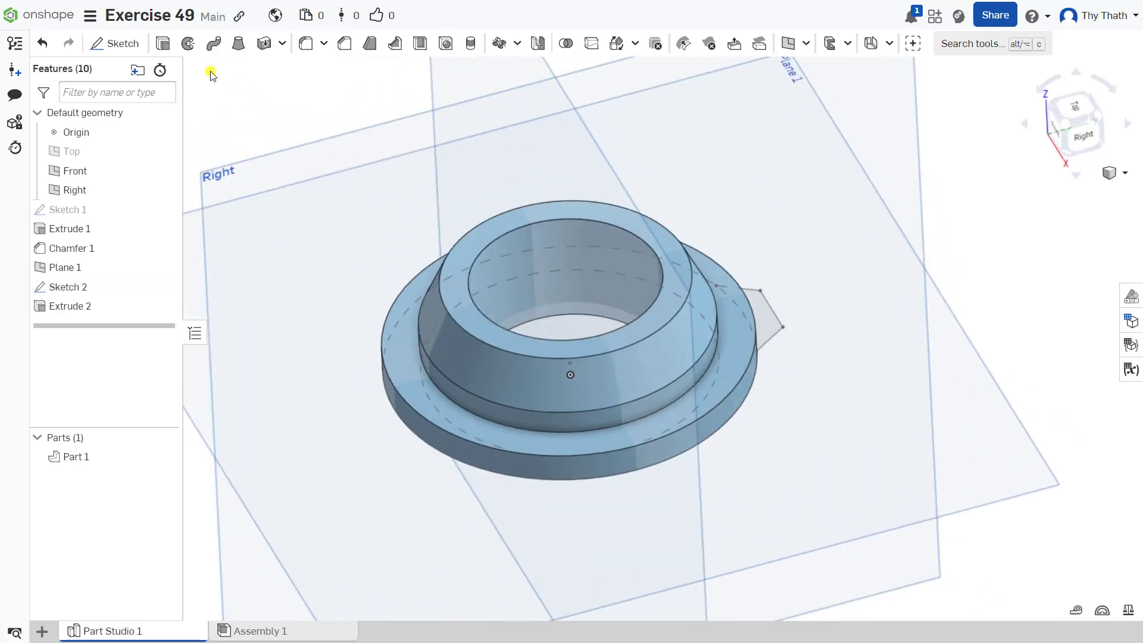
Step: Extrude the trapezoid region as a new part, ending up to the flange's upper face
click(163, 43)
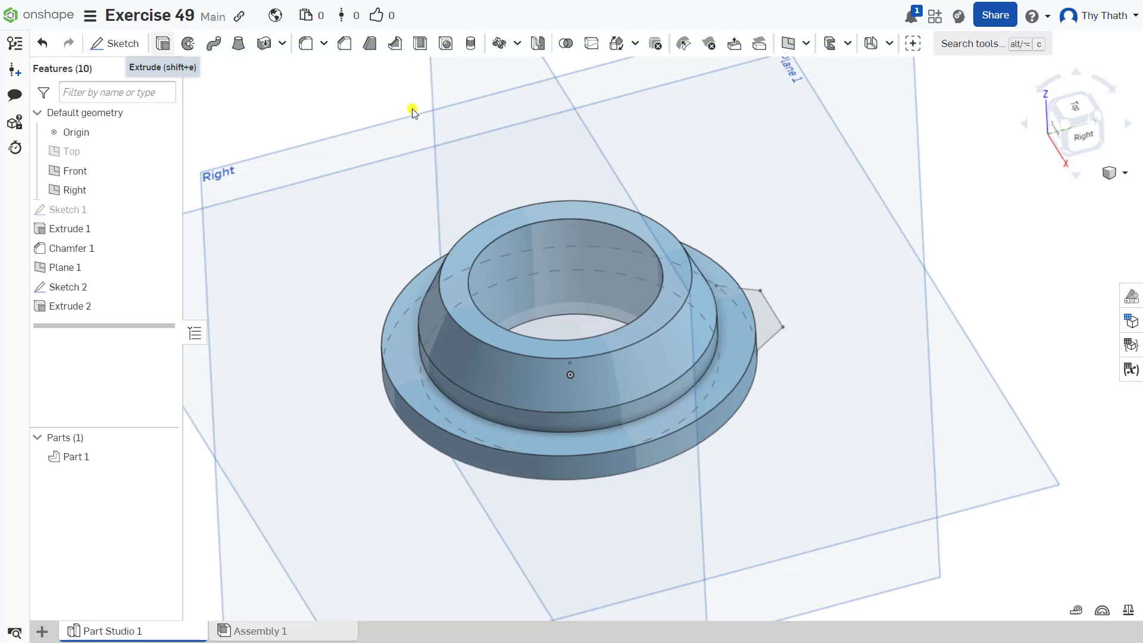
click(765, 318)
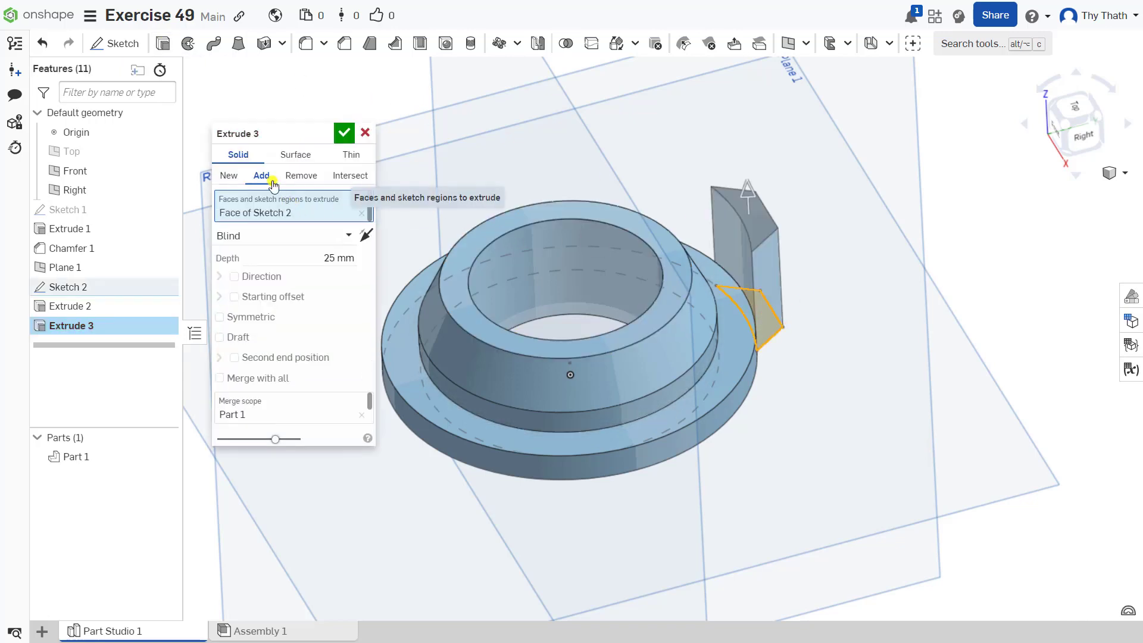
click(229, 175)
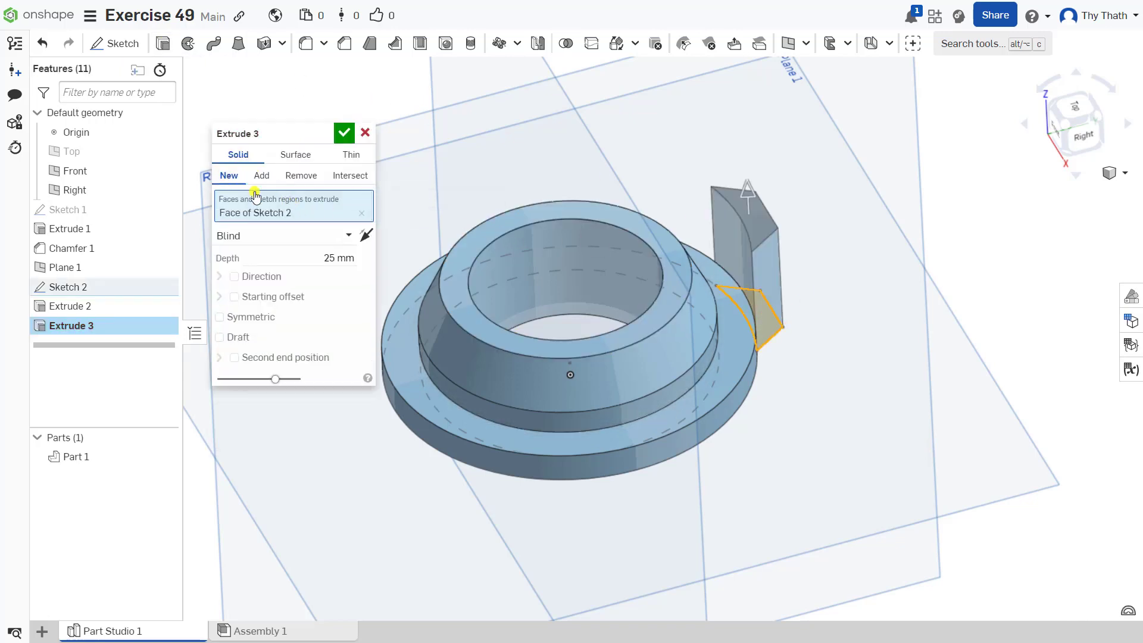
click(319, 236)
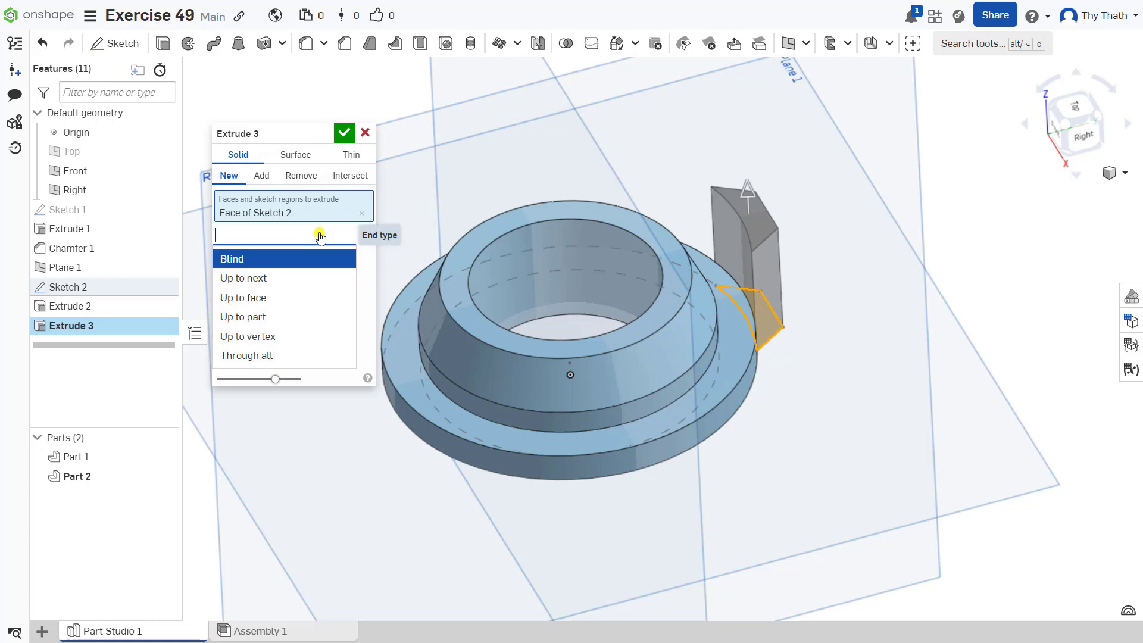
click(257, 297)
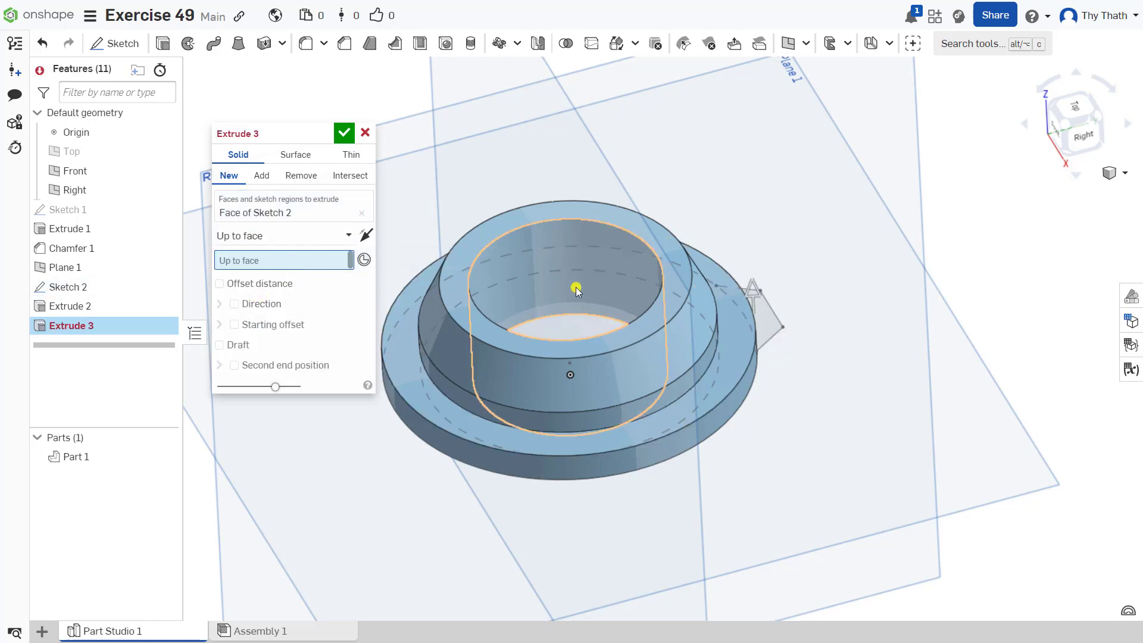
right_drag(749, 350, 798, 327)
click(749, 337)
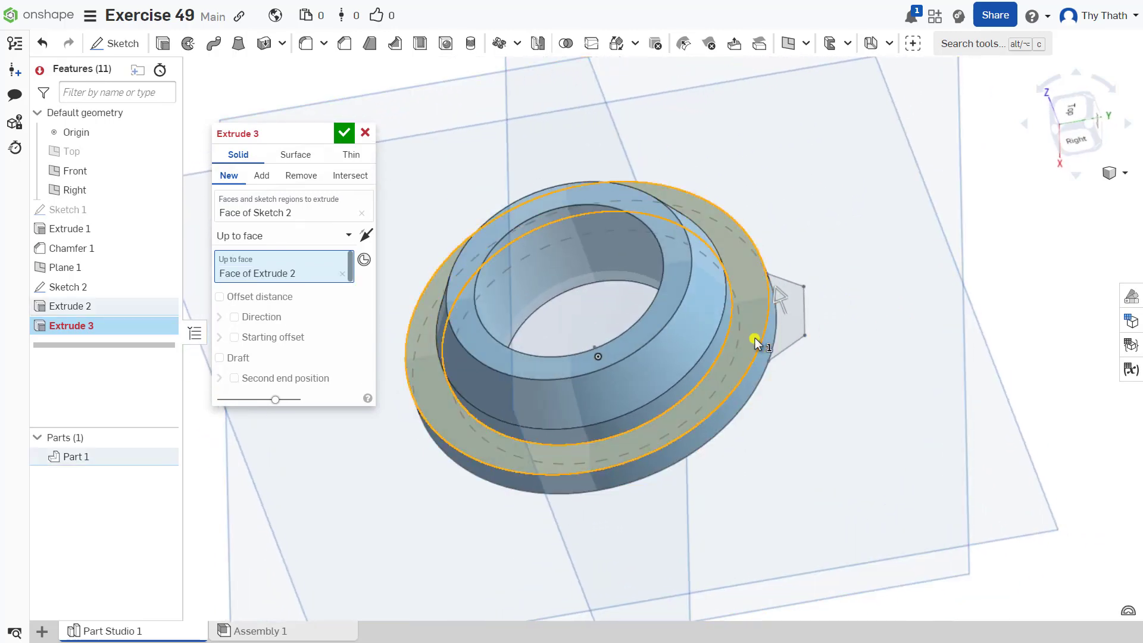
right_drag(891, 370, 901, 359)
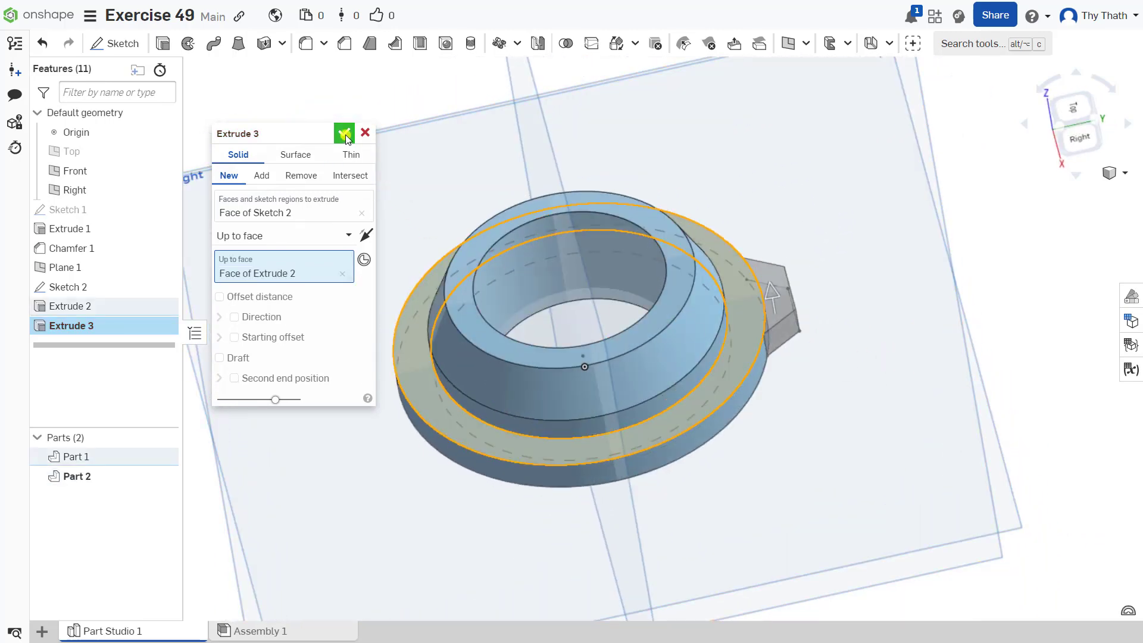
click(344, 133)
Step: Hide Sketch 2 in the model
scroll(816, 256, down, 4)
right_drag(816, 236, 821, 224)
click(163, 287)
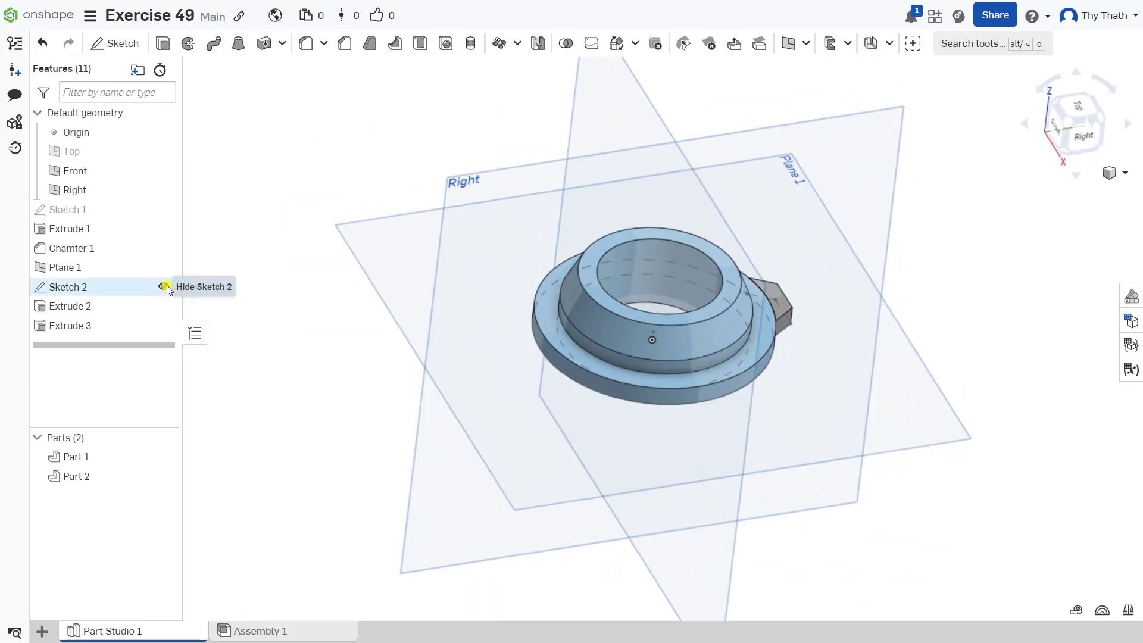
Step: Set up a circular part pattern of the trapezoidal tooth, Part 2, using the ring's circular chamfer edge as the axis
right_drag(334, 292, 344, 305)
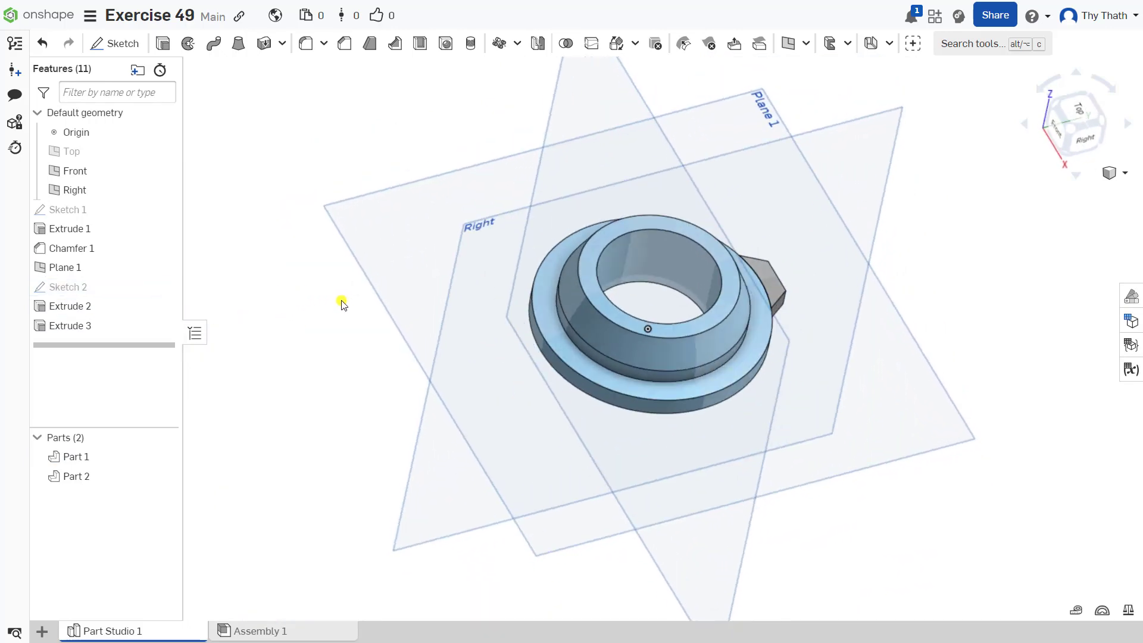
click(499, 43)
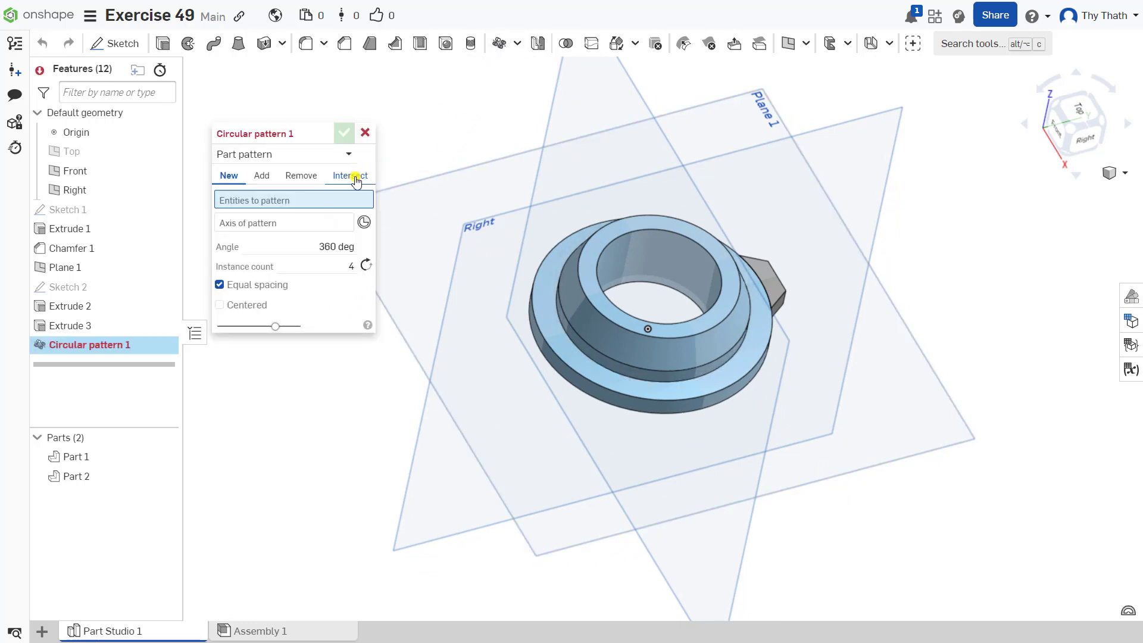
click(280, 225)
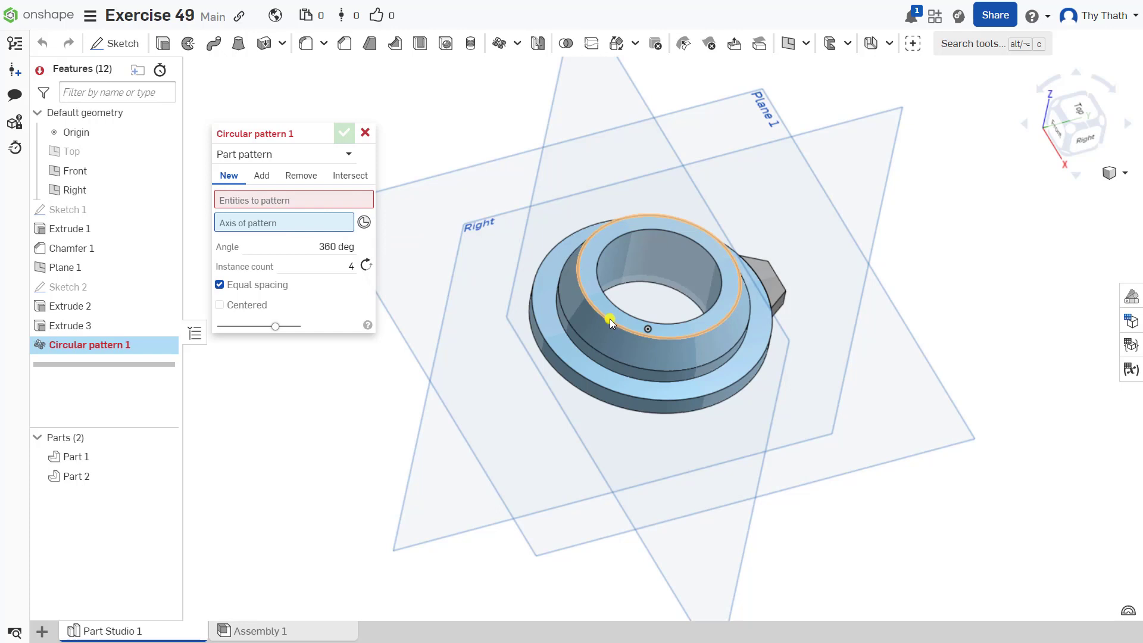
click(609, 320)
click(284, 199)
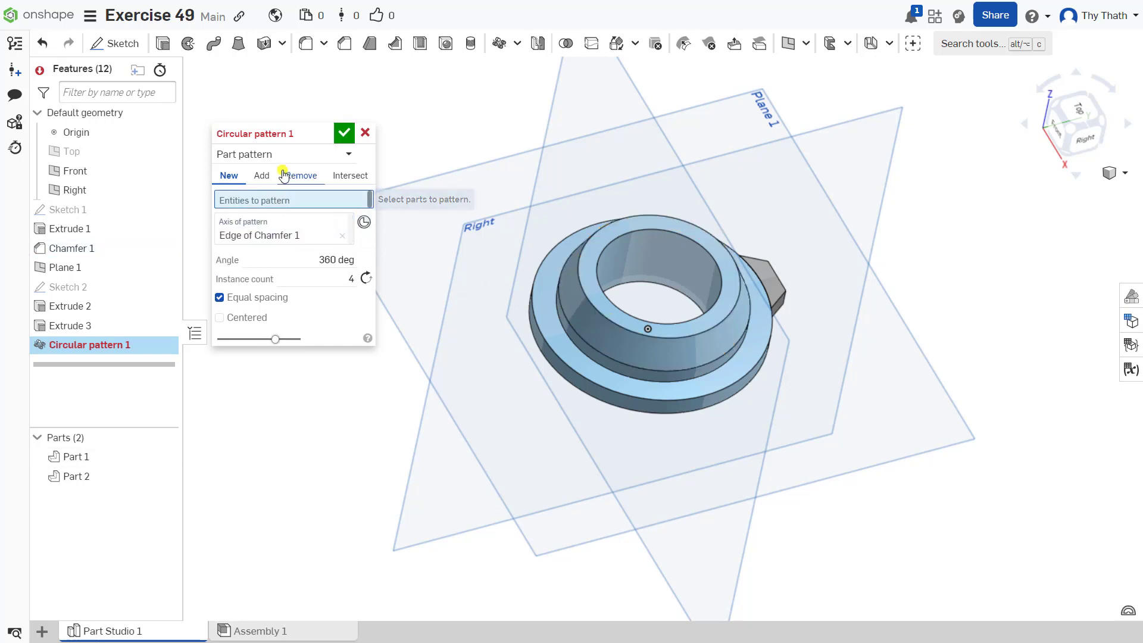
click(295, 156)
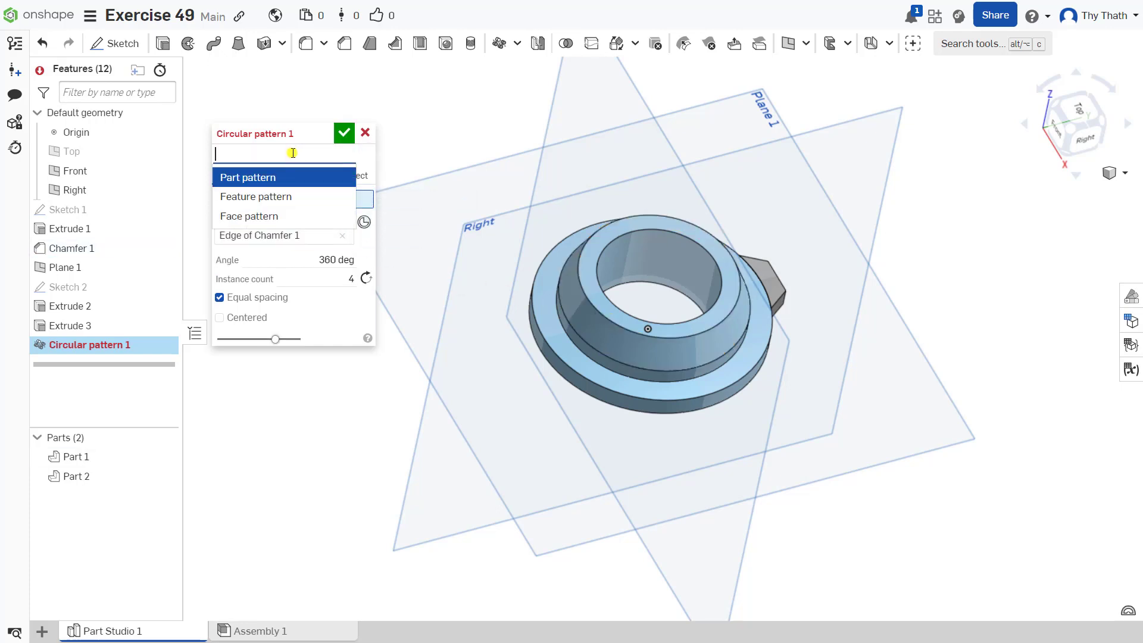
click(252, 181)
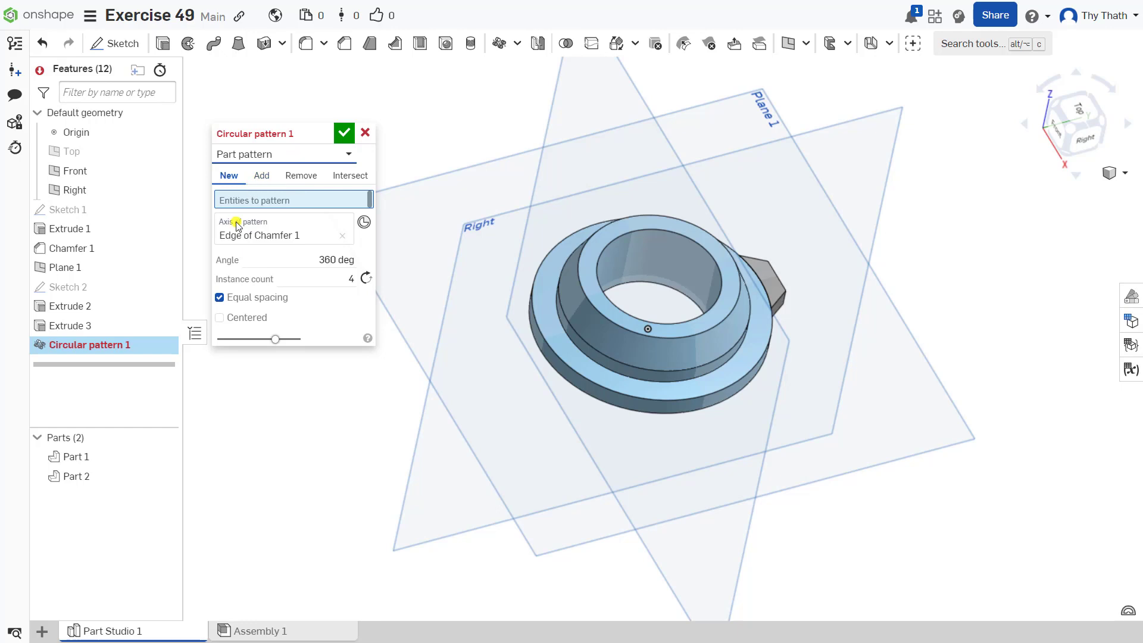
click(89, 476)
right_drag(566, 421, 490, 413)
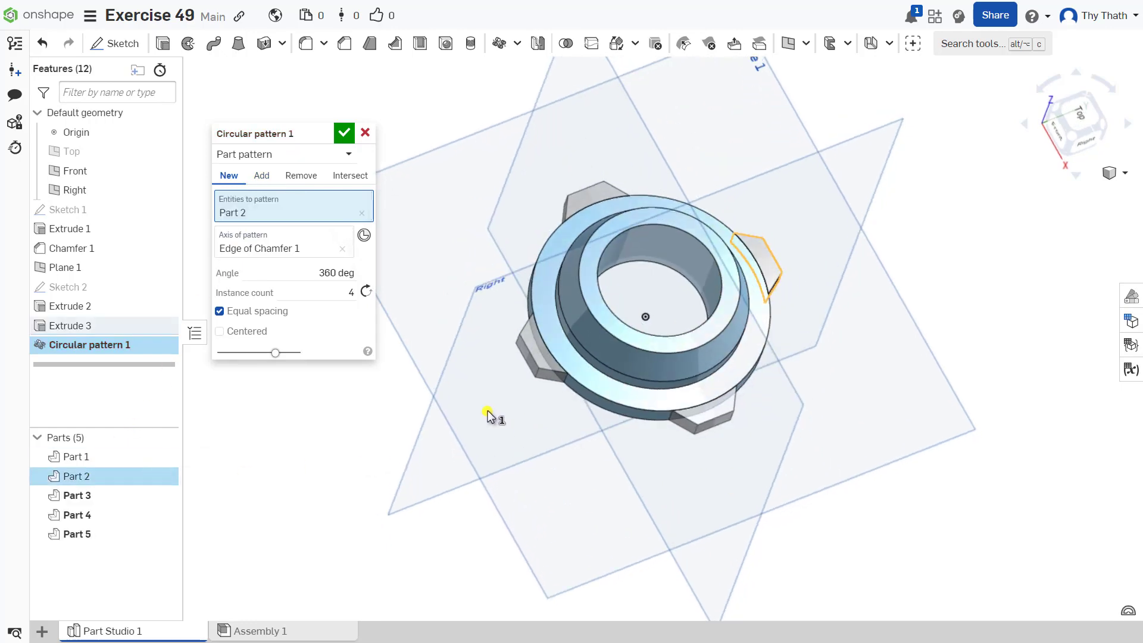
Step: Set the tooth pattern to 8 equally spaced instances over 360 degrees and finish the pattern
click(333, 293)
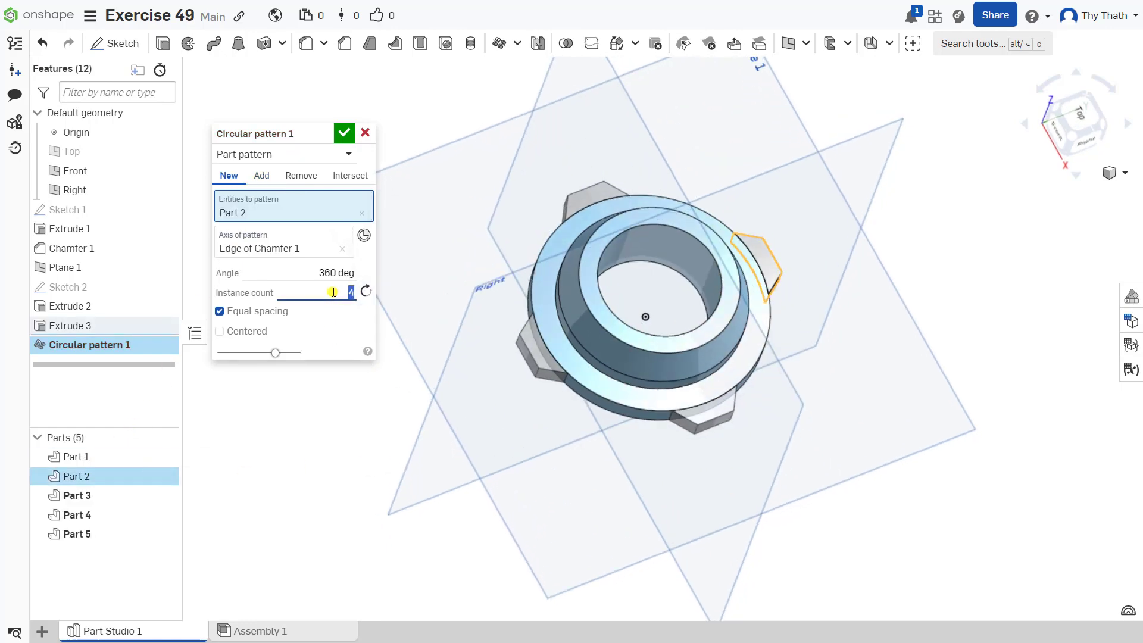
mouse_move(386, 428)
right_down()
mouse_move(395, 430)
mouse_move(395, 415)
right_up()
click(344, 134)
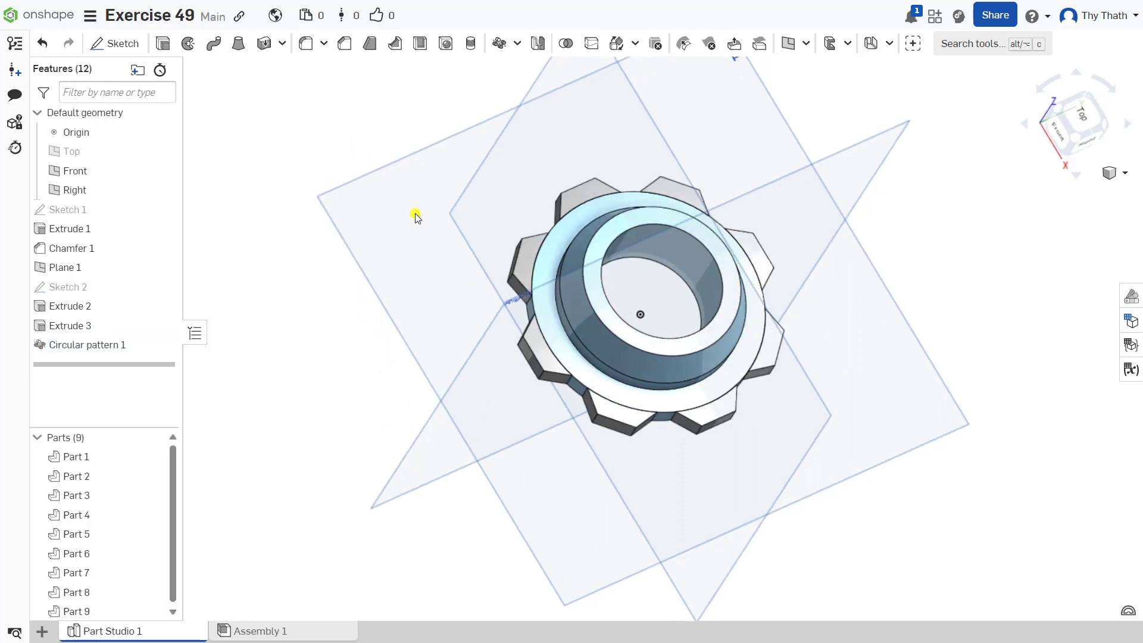
Step: Merge the ring and all the teeth, Part 1 through Part 9, with a Boolean union
right_drag(586, 372, 599, 339)
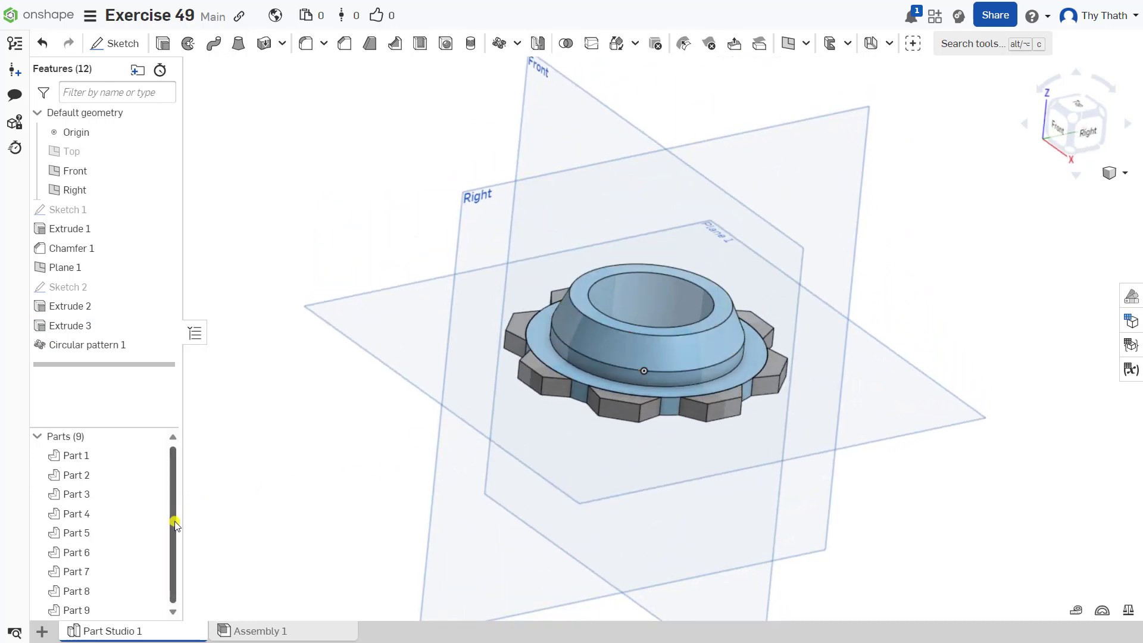
click(87, 612)
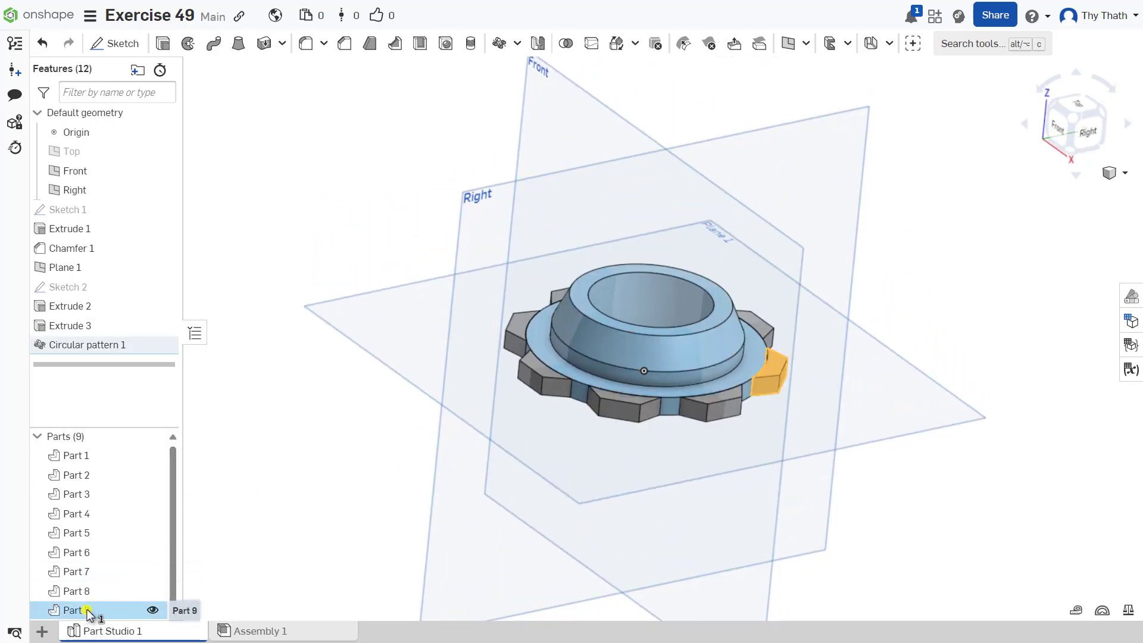
shift+click(81, 456)
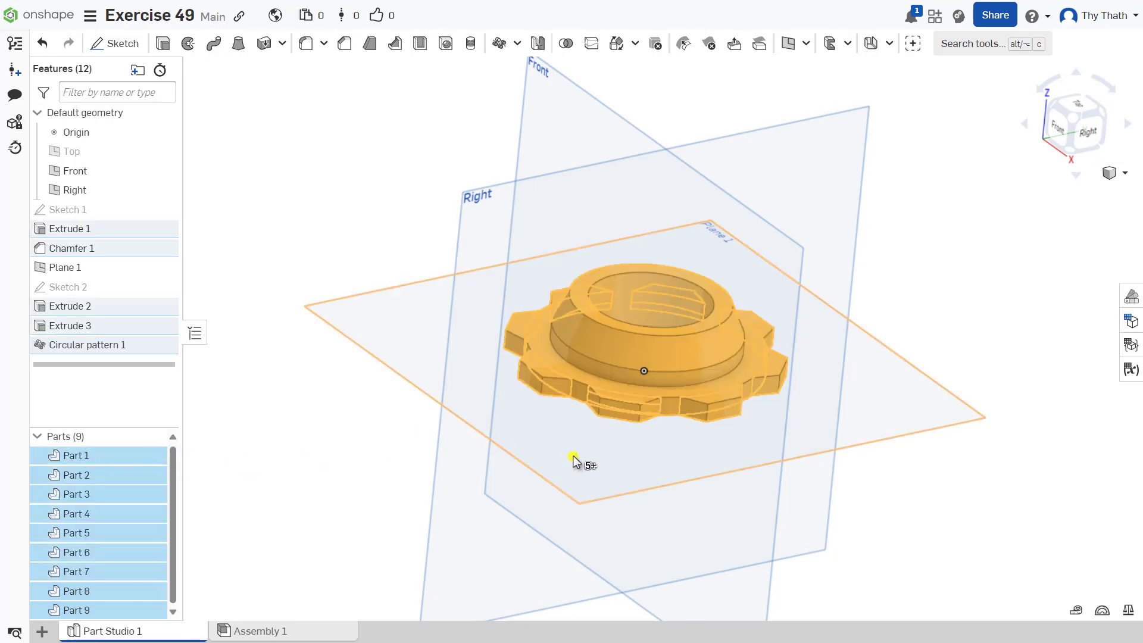
right_drag(573, 461, 584, 479)
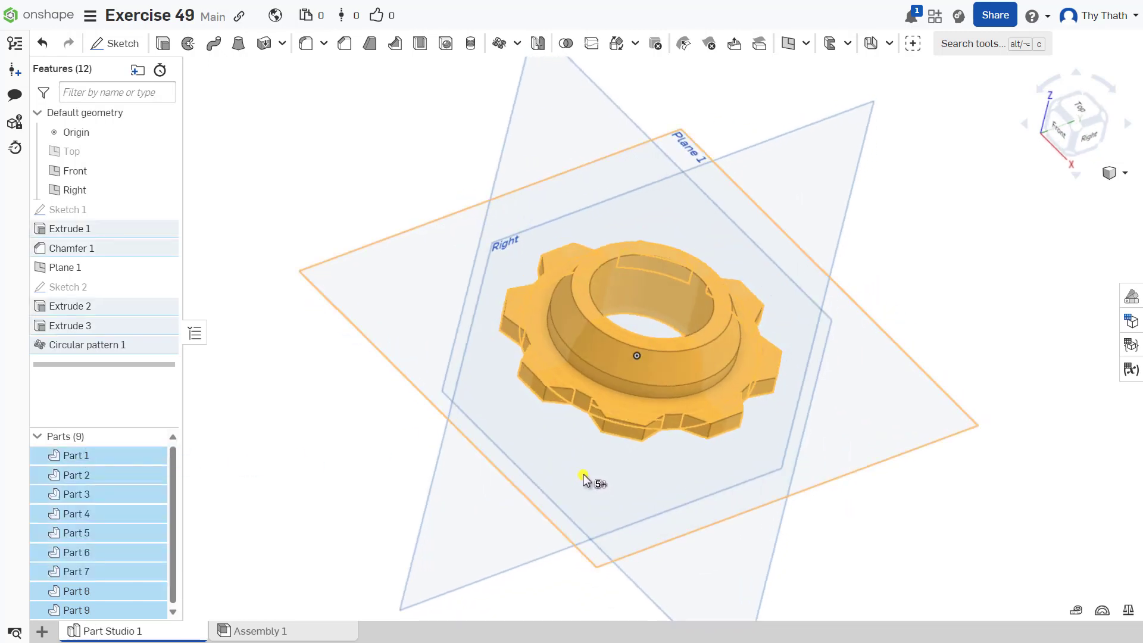
right_click(127, 464)
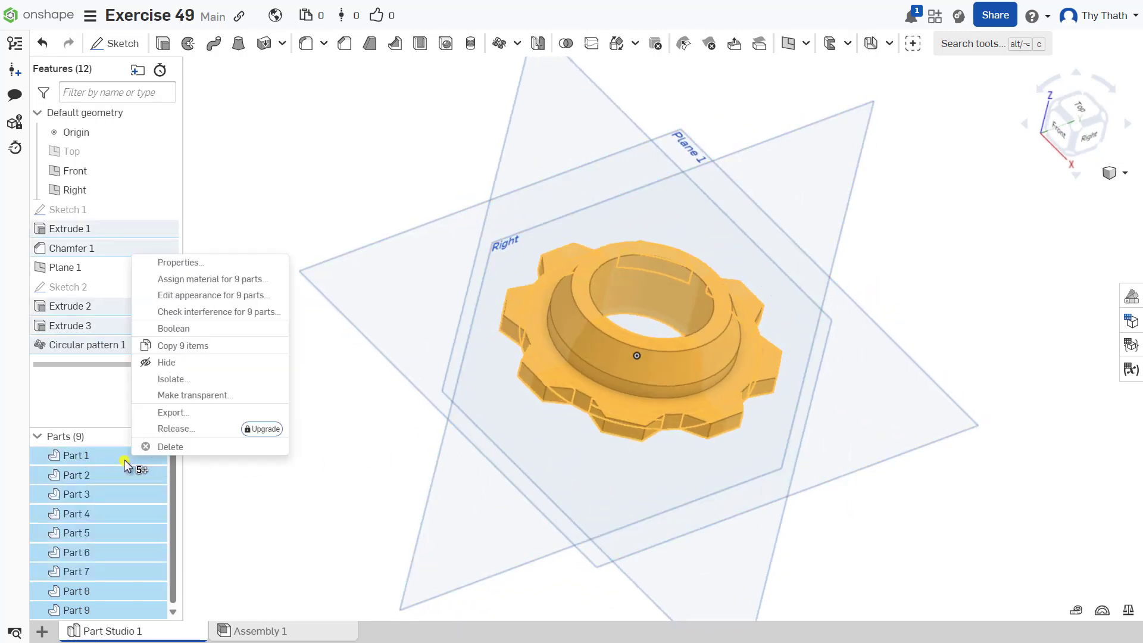
click(187, 329)
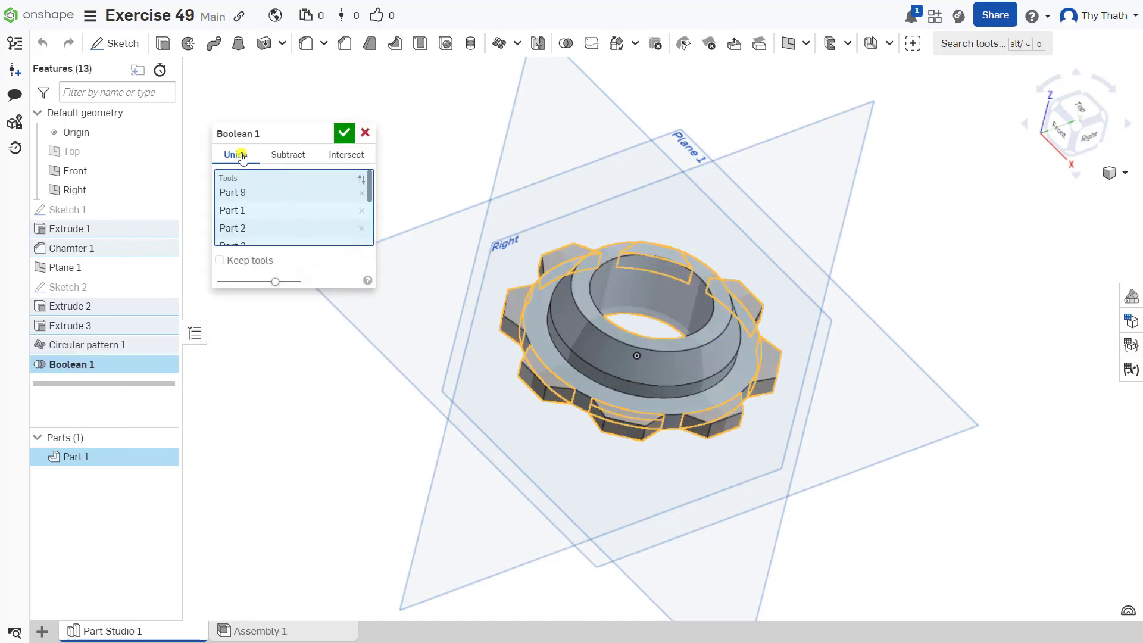
click(344, 133)
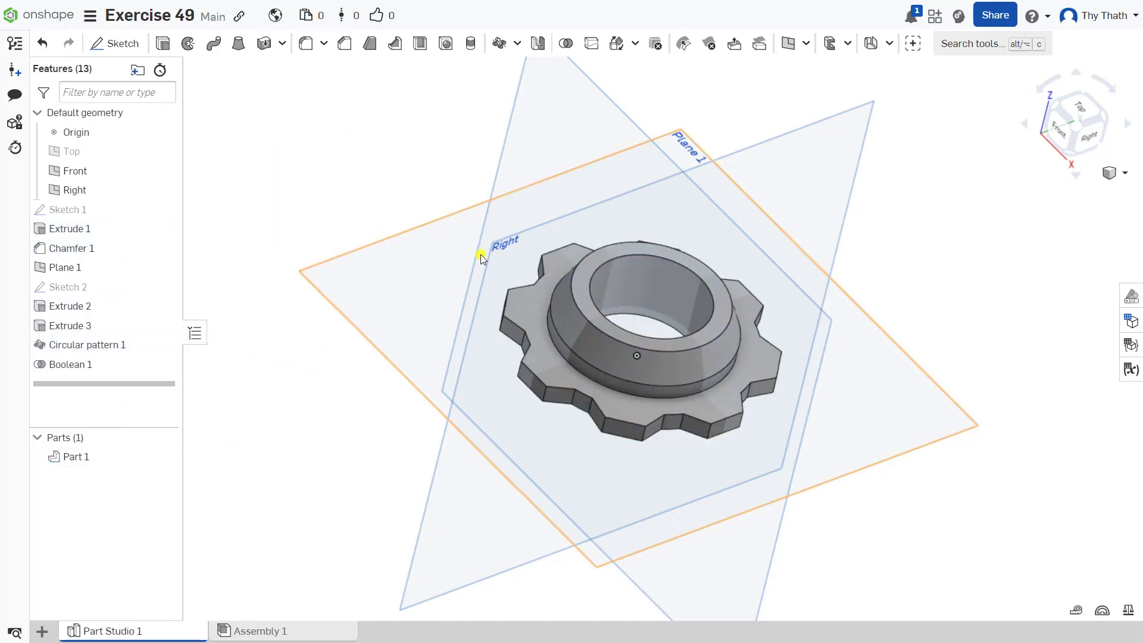
Step: Hide the Front and Right planes in the model
right_drag(480, 254, 280, 183)
click(161, 171)
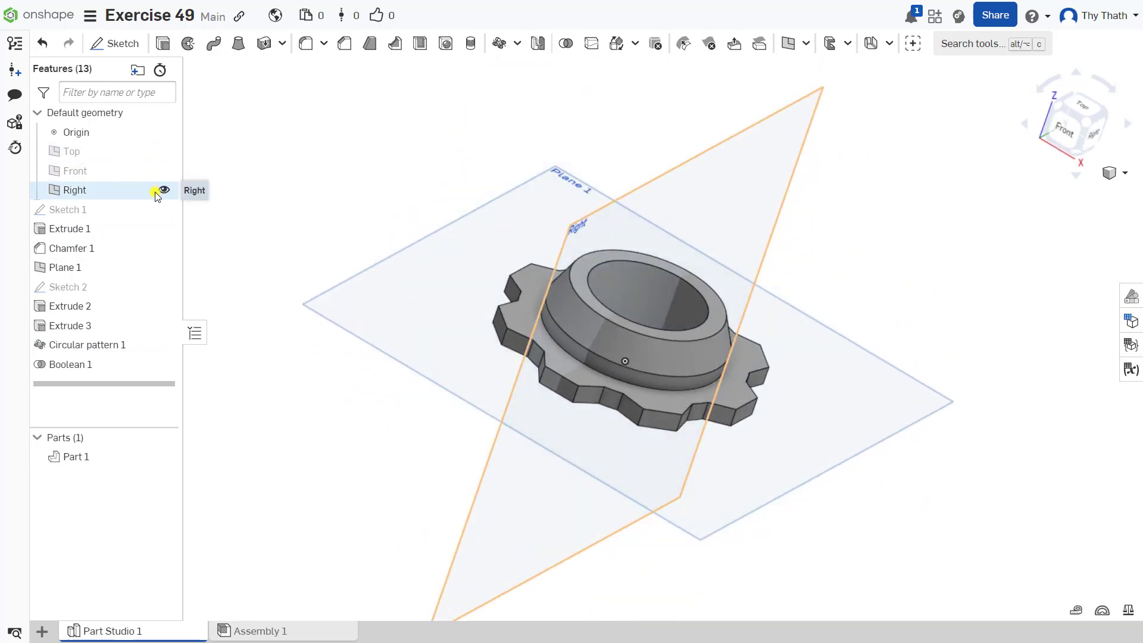
click(162, 190)
Step: Start a new sketch on the upper face of the toothed flange, oriented normal to the sketch plane
right_drag(320, 152, 319, 209)
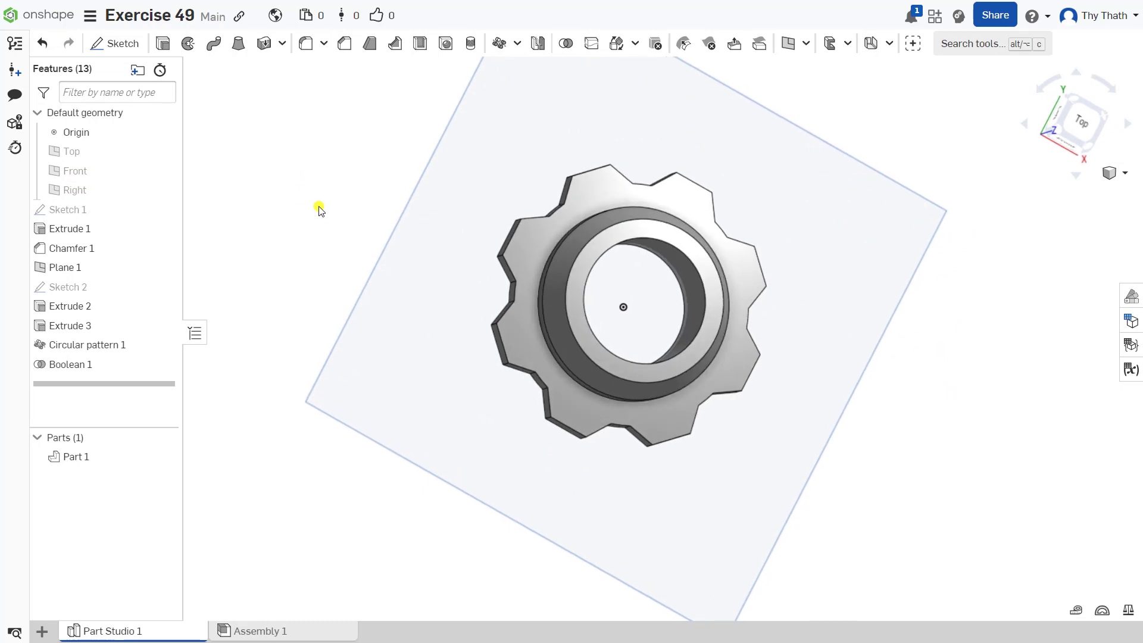
click(115, 43)
click(602, 191)
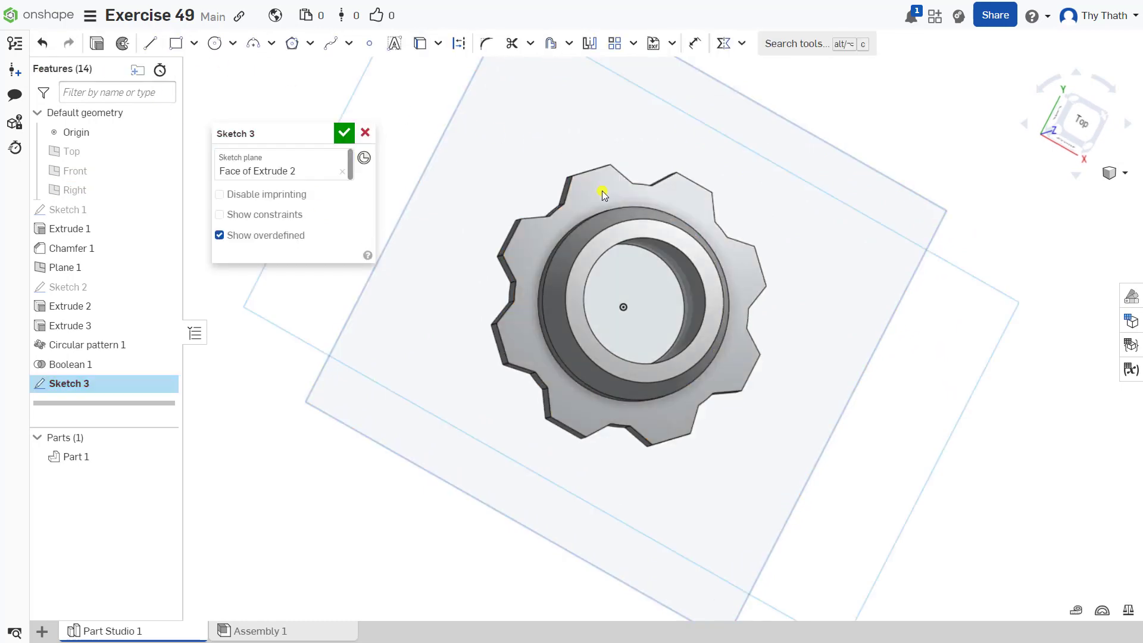
right_click(389, 94)
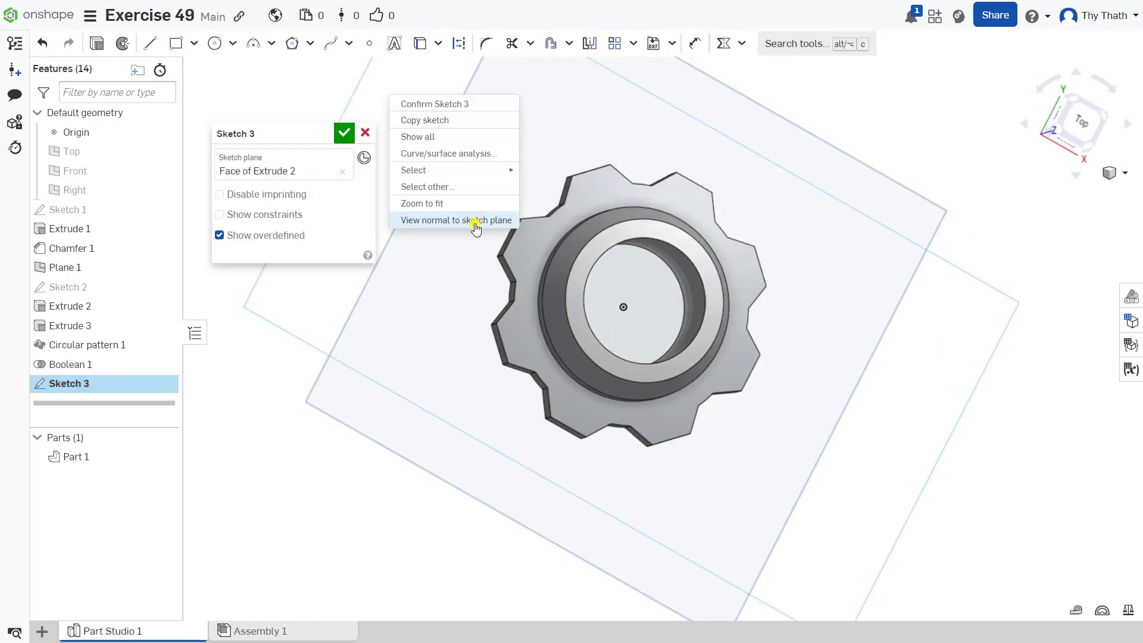
click(473, 220)
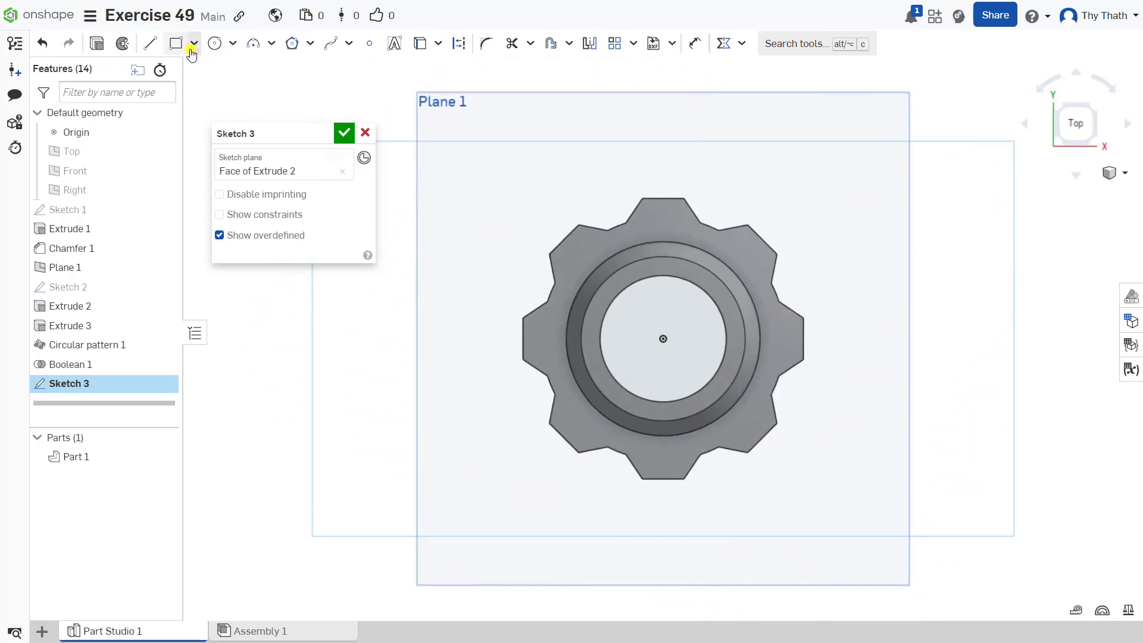
Step: Sketch a vertical line about 33 mm long from the origin up toward the tooth on the positive Y side
click(150, 44)
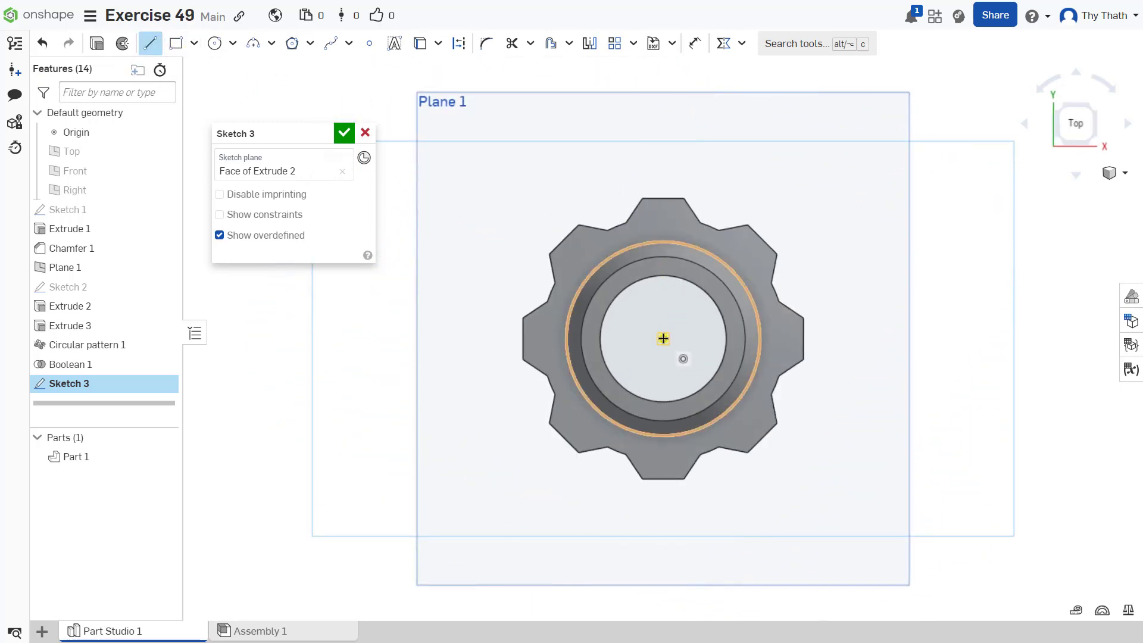
click(664, 338)
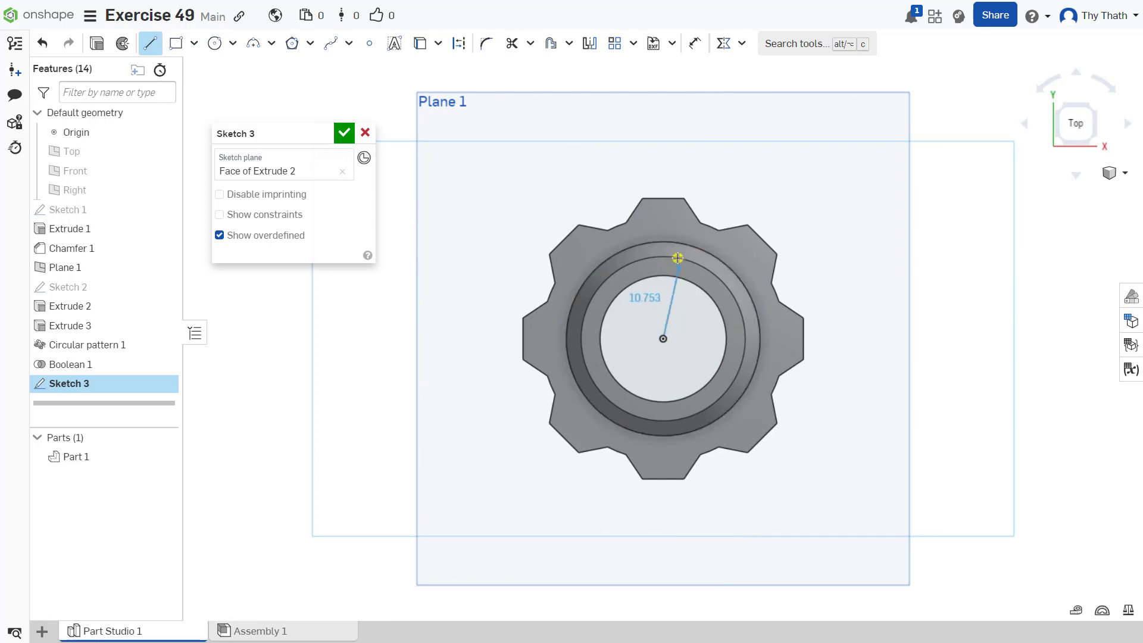
click(663, 228)
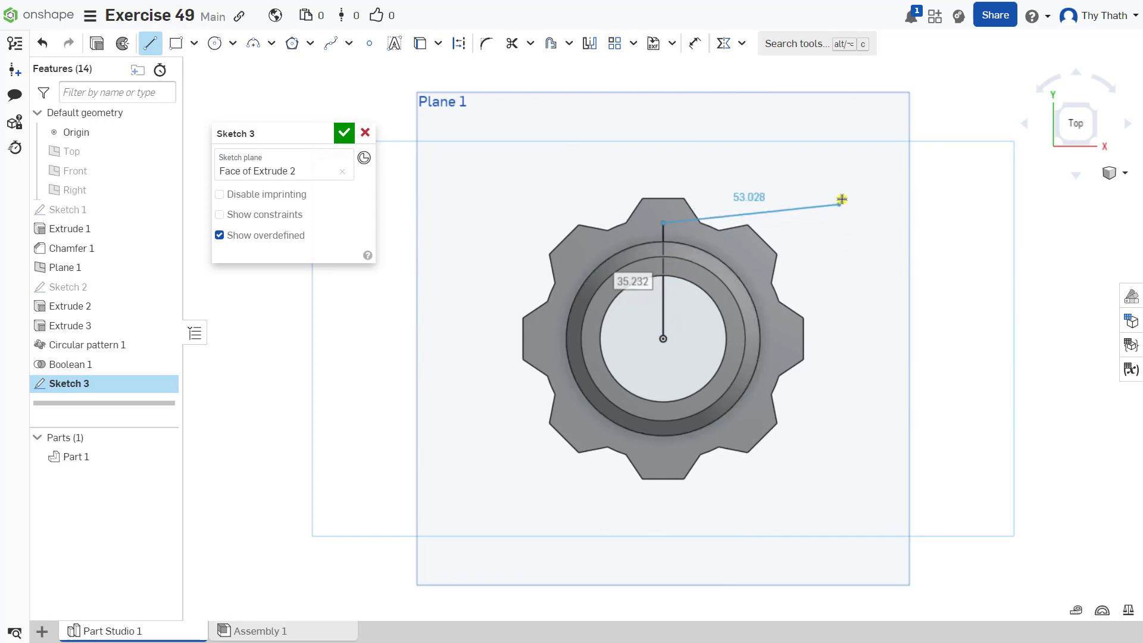
scroll(842, 179, up, 2)
right_click(834, 174)
click(858, 184)
Step: Dimension the vertical line's length to 36 mm
click(695, 43)
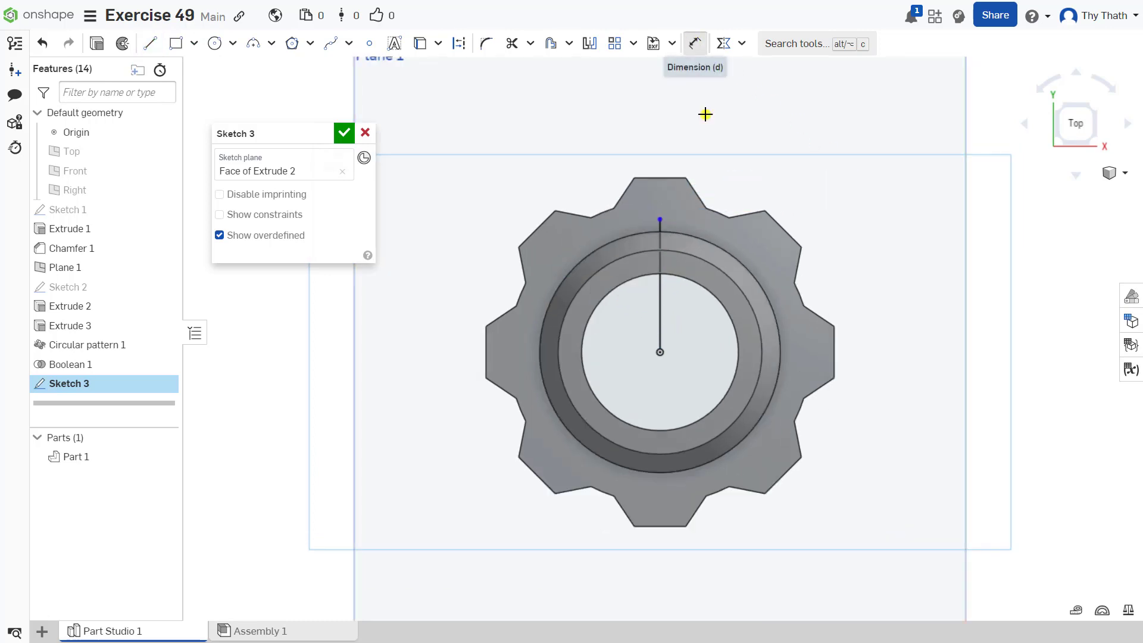
click(661, 303)
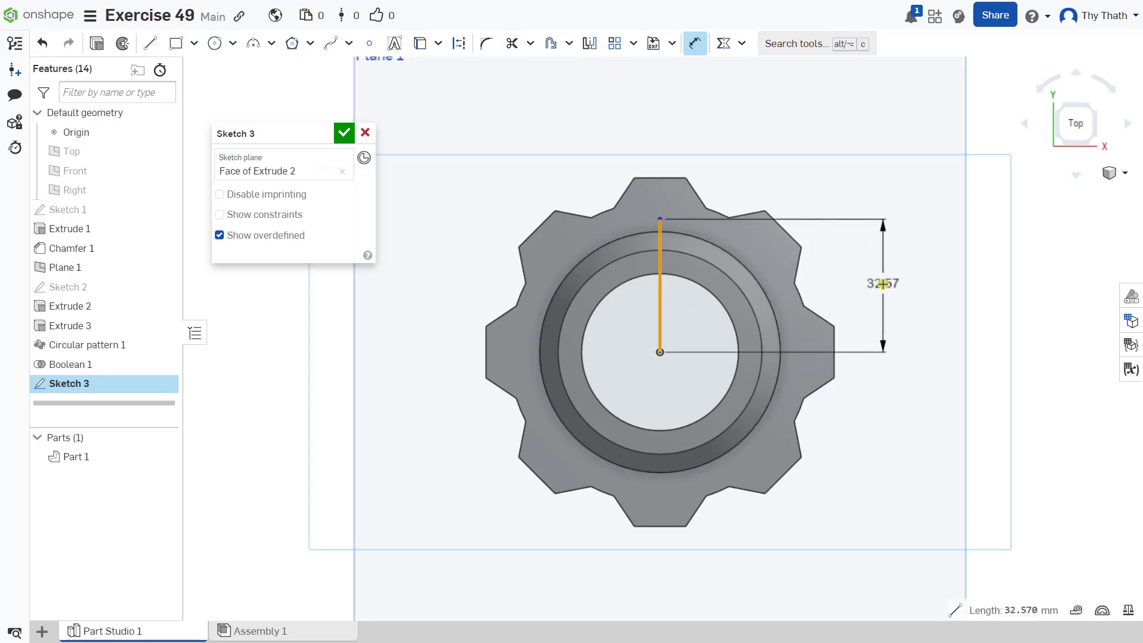
click(883, 285)
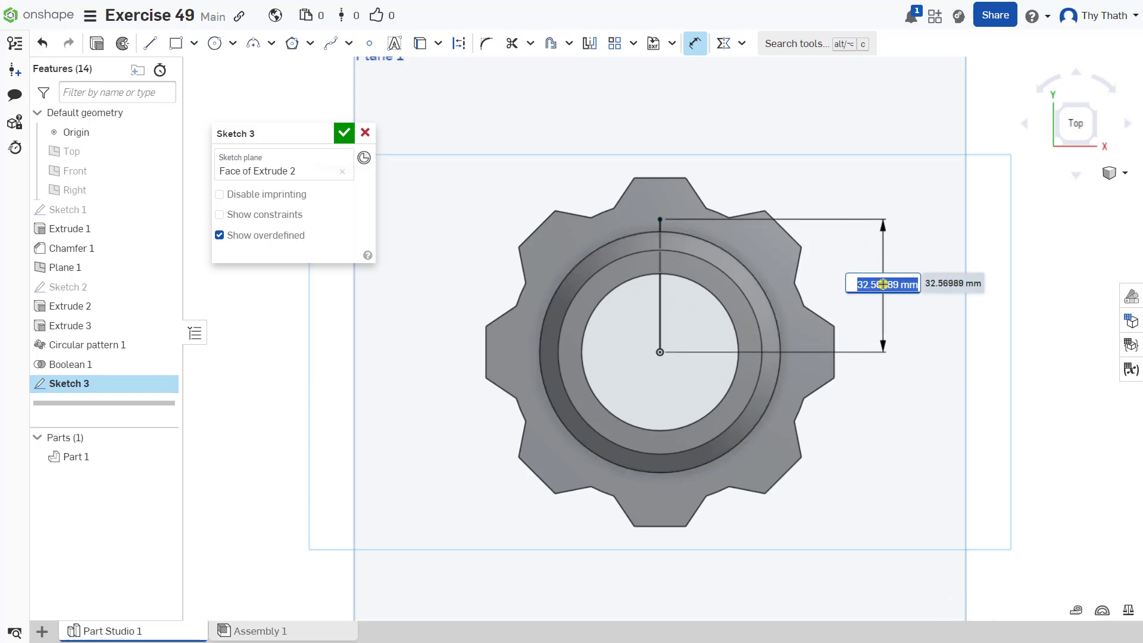
text(36)
key(Return)
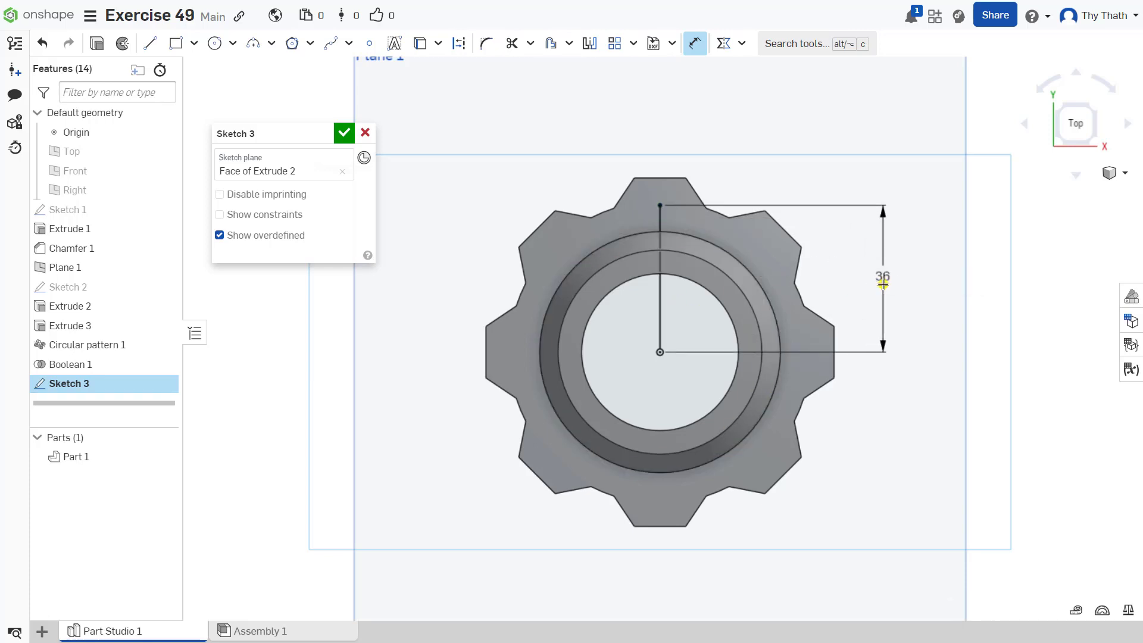
Step: Convert the 36 mm vertical line to construction geometry
click(695, 43)
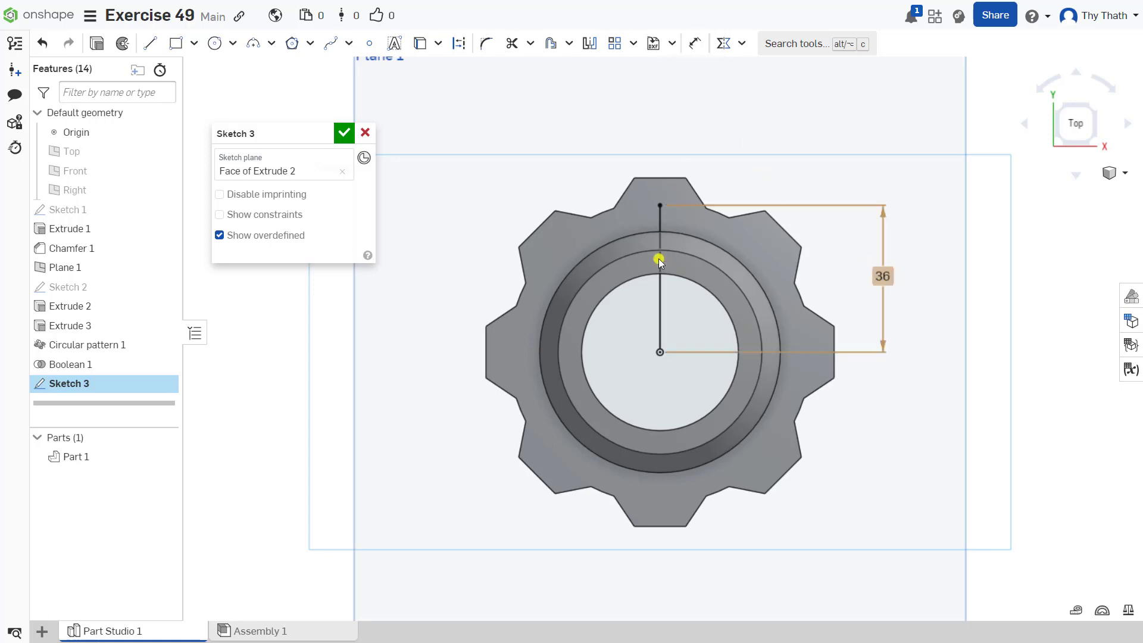
click(660, 284)
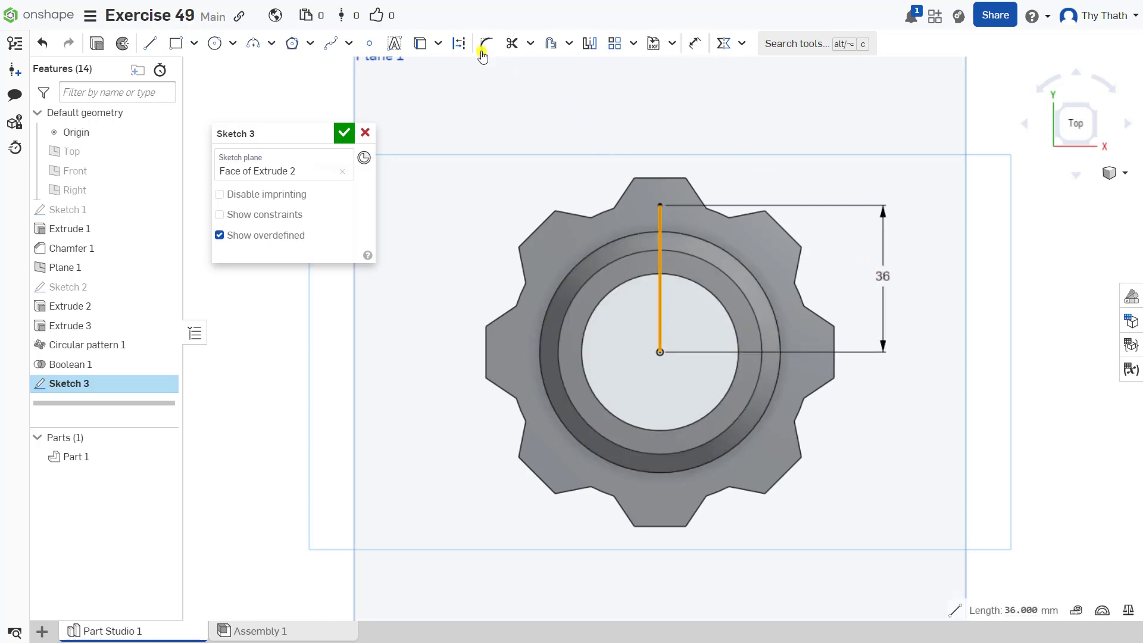
click(459, 43)
click(513, 143)
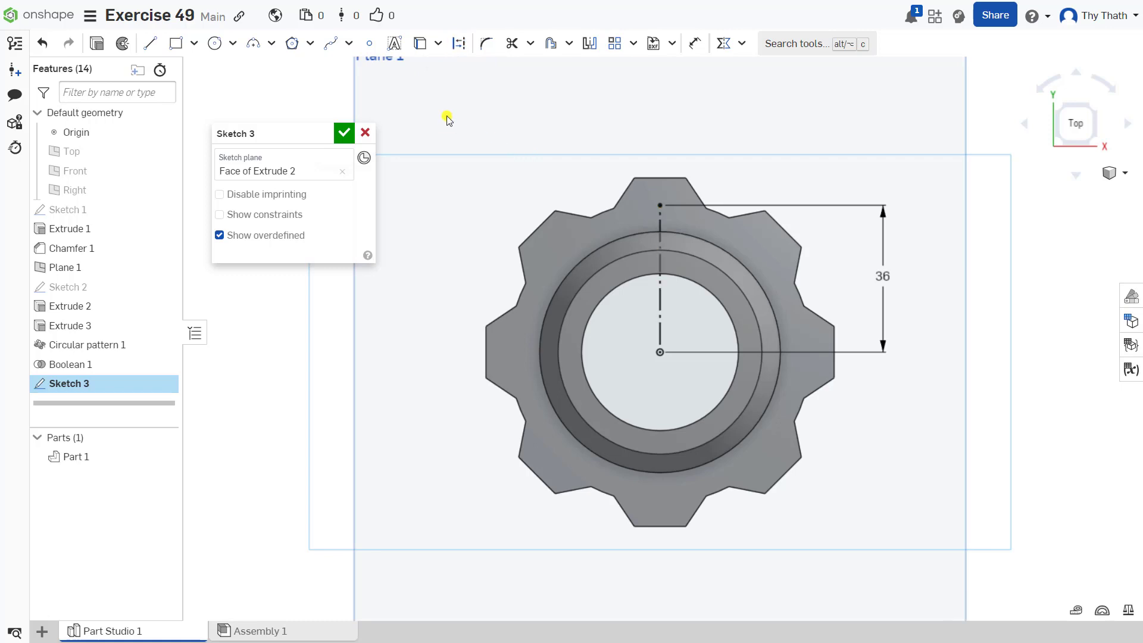
Step: Sketch a 7 mm diameter circle centred on the construction line's outer endpoint and finish the sketch
click(214, 43)
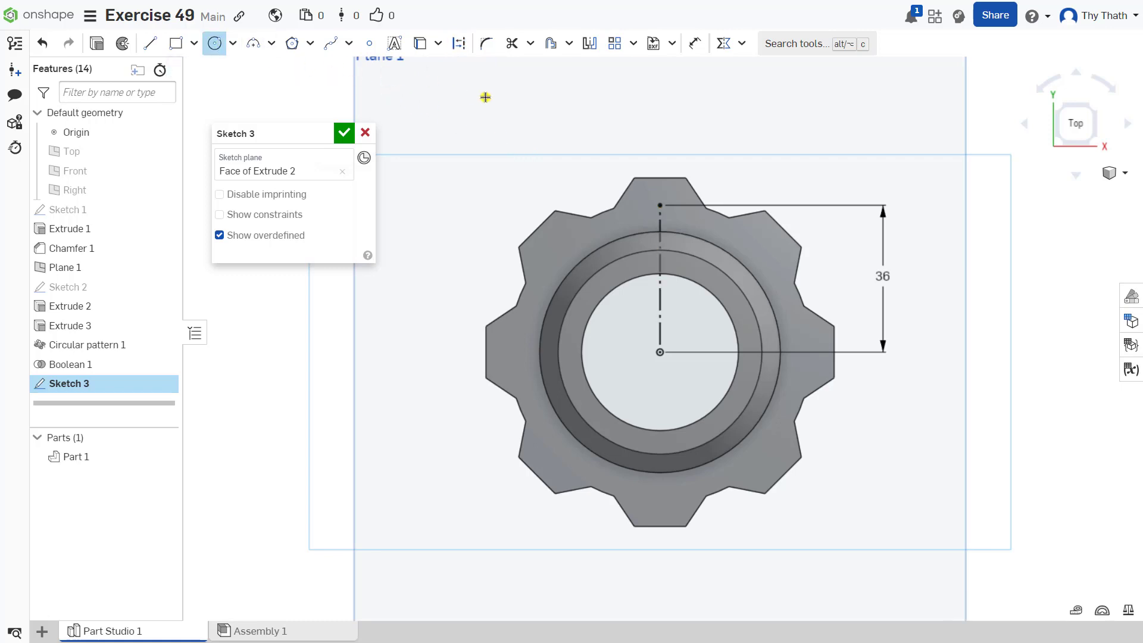
click(675, 189)
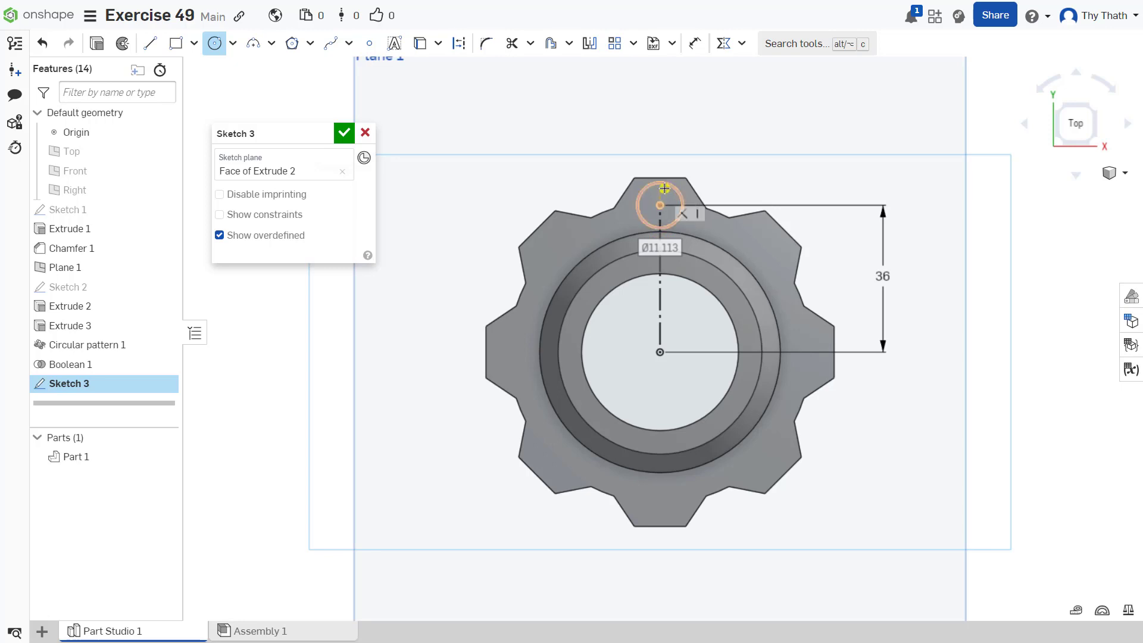
text(7)
key(Return)
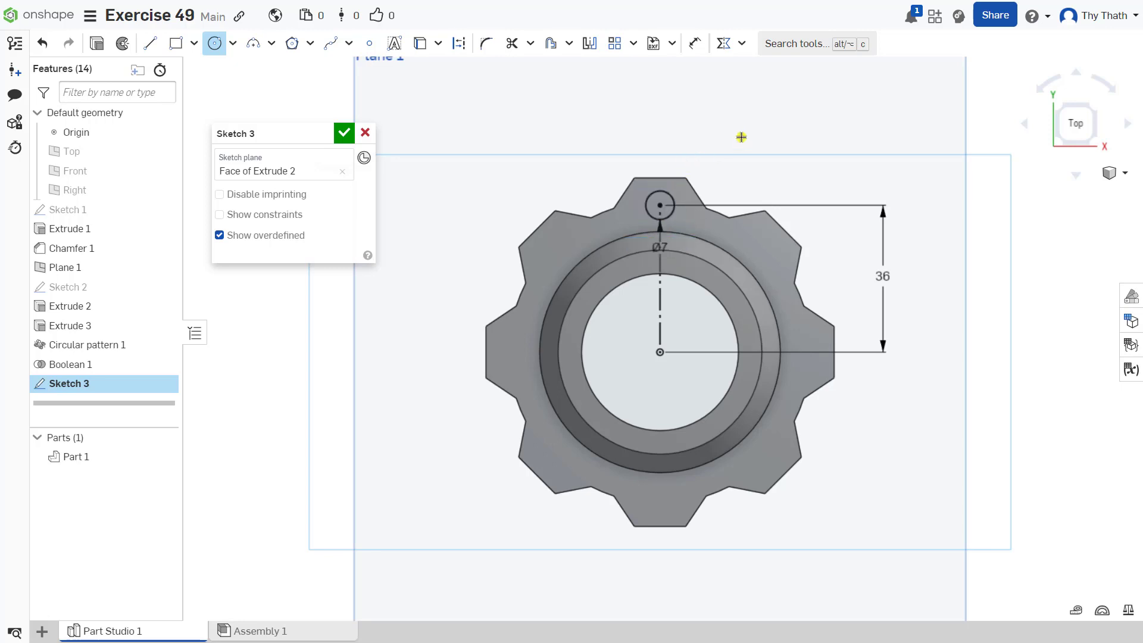
click(343, 132)
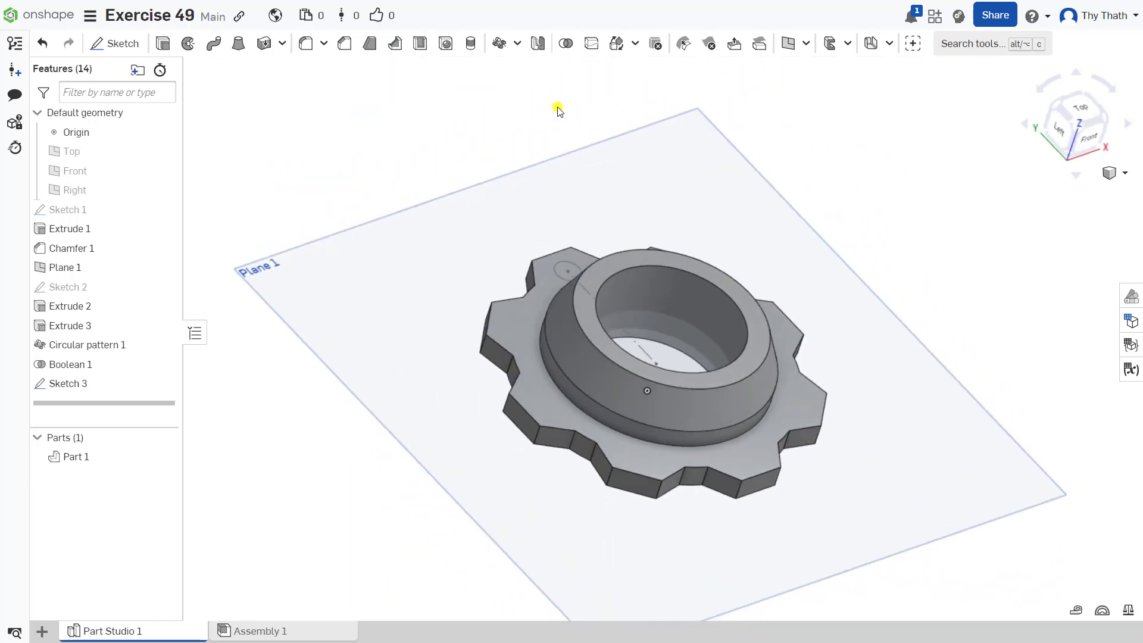
Step: Cut a hole through the tooth by extruding the Sketch 3 circle as a blind 25 mm Remove from the part
click(163, 44)
click(304, 177)
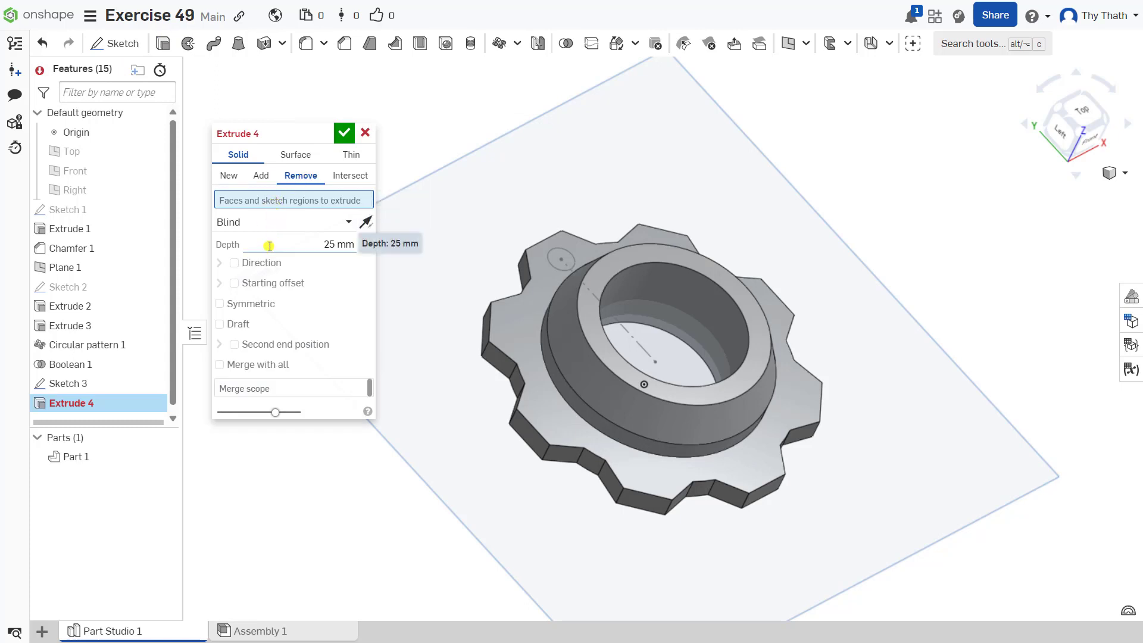
click(82, 382)
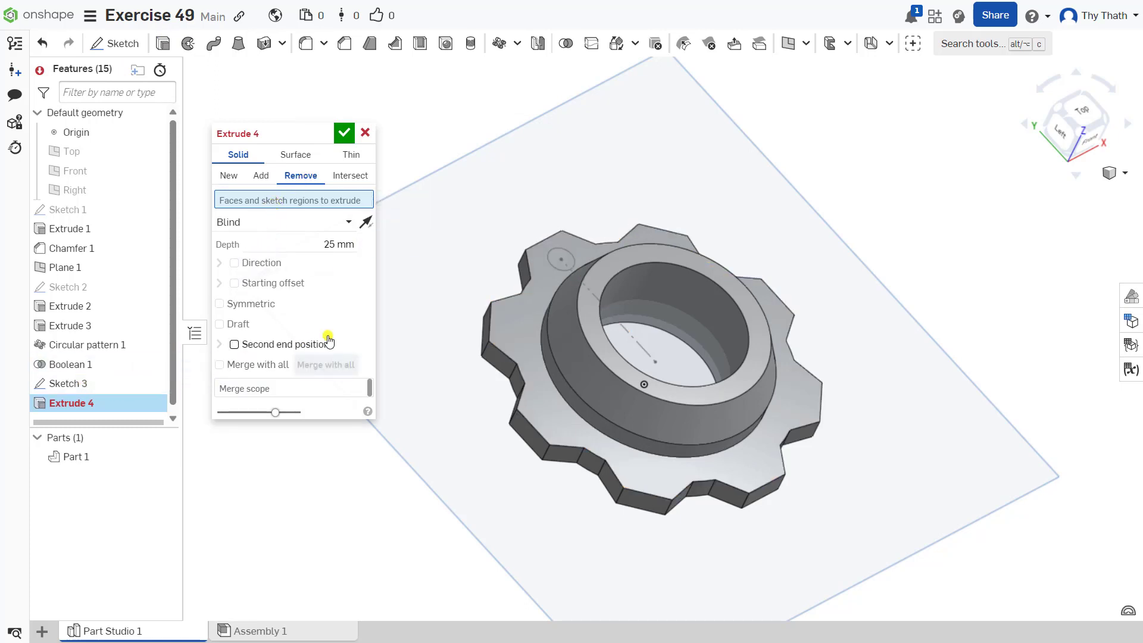
mouse_move(552, 199)
right_down()
mouse_move(524, 210)
mouse_move(537, 201)
right_up()
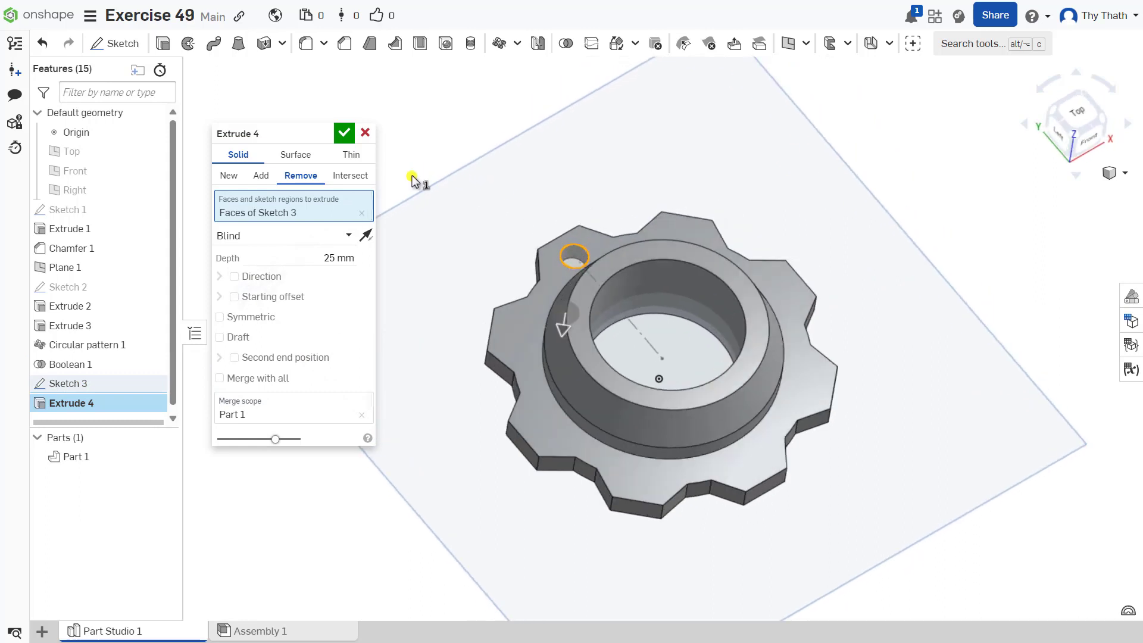
click(345, 132)
Step: Create a circular feature pattern of the tooth's hole cut around the ring's circular chamfer edge, with 8 equally spaced instances over 360 degrees
right_drag(595, 179, 634, 206)
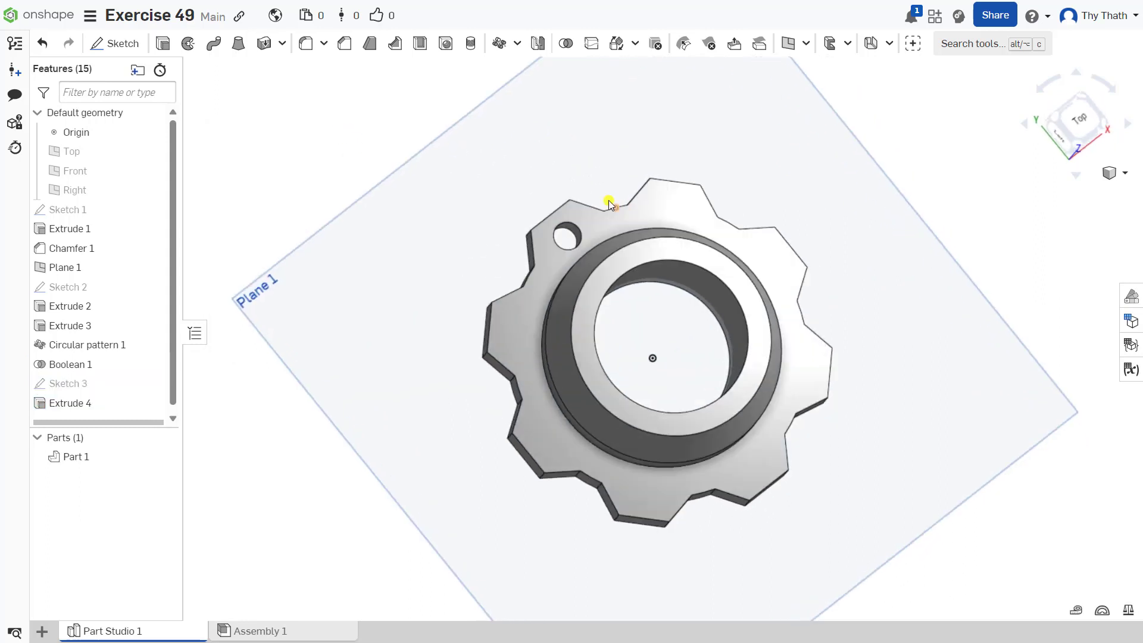
click(498, 49)
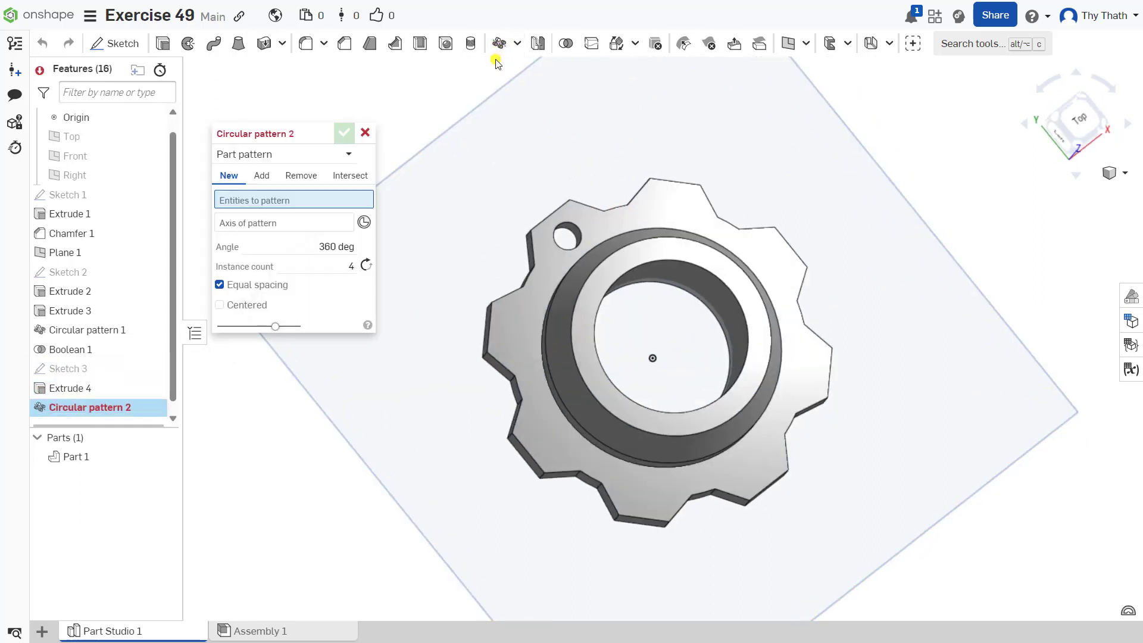
click(316, 154)
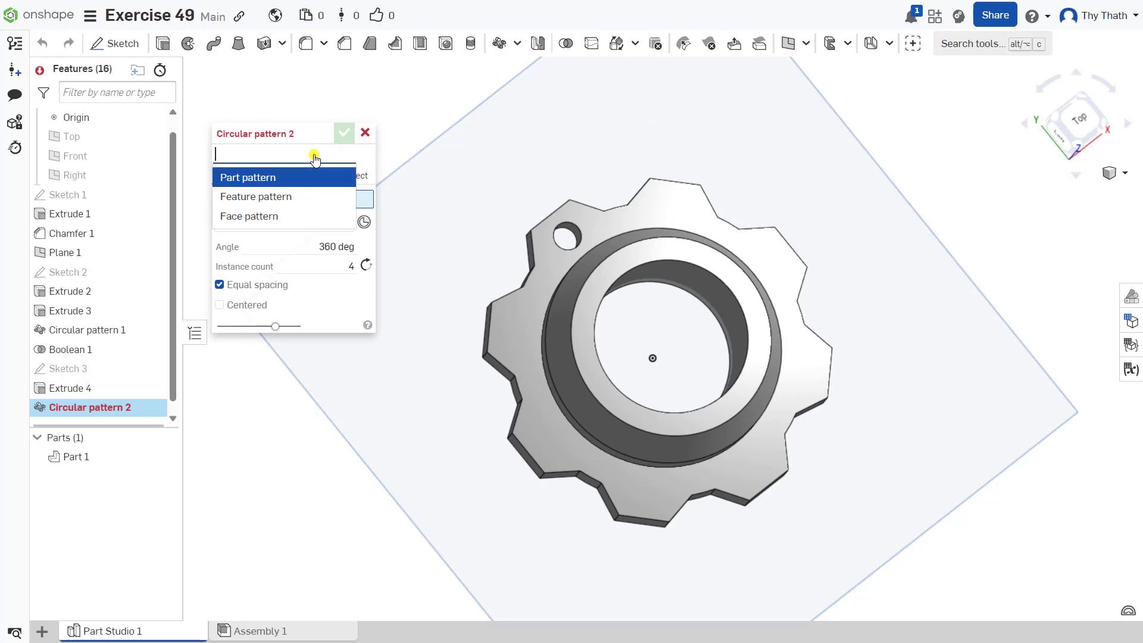
click(271, 202)
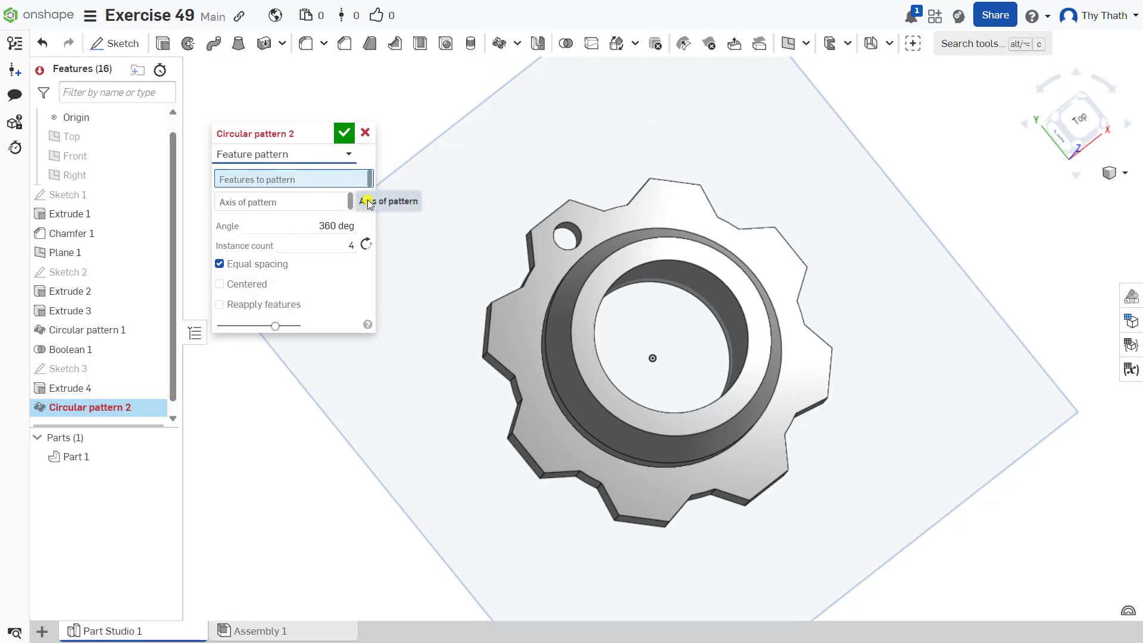
right_drag(698, 196, 718, 163)
click(570, 243)
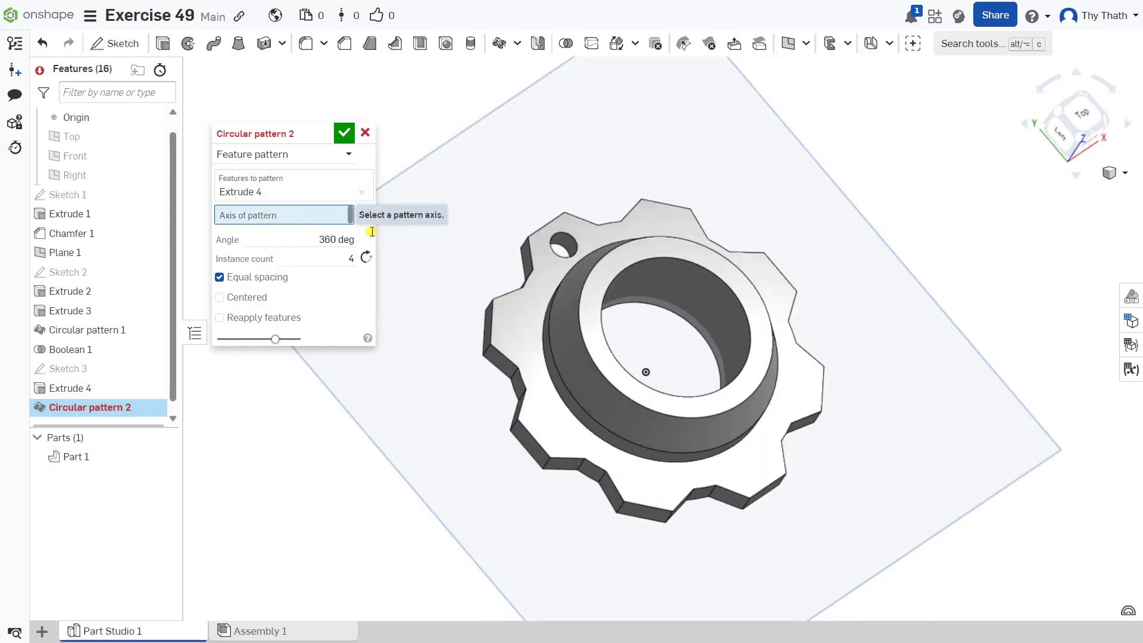
click(581, 303)
click(345, 271)
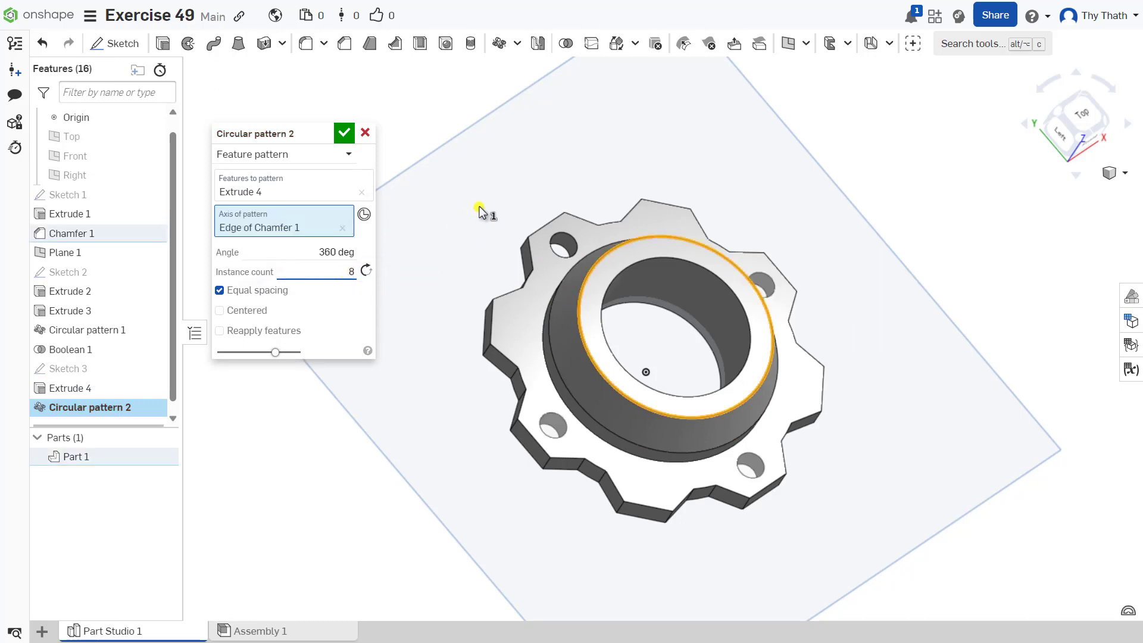
key(Return)
click(345, 134)
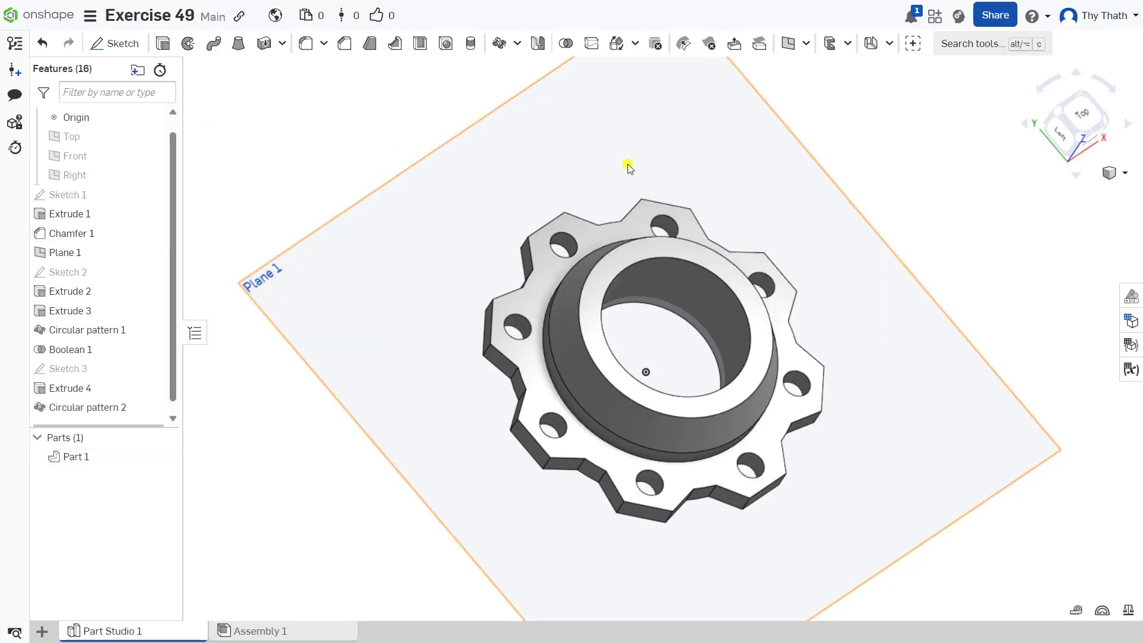
Step: Hide Plane 1 and view the finished part from the top
mouse_move(628, 169)
right_down()
mouse_move(641, 222)
mouse_move(616, 177)
right_up()
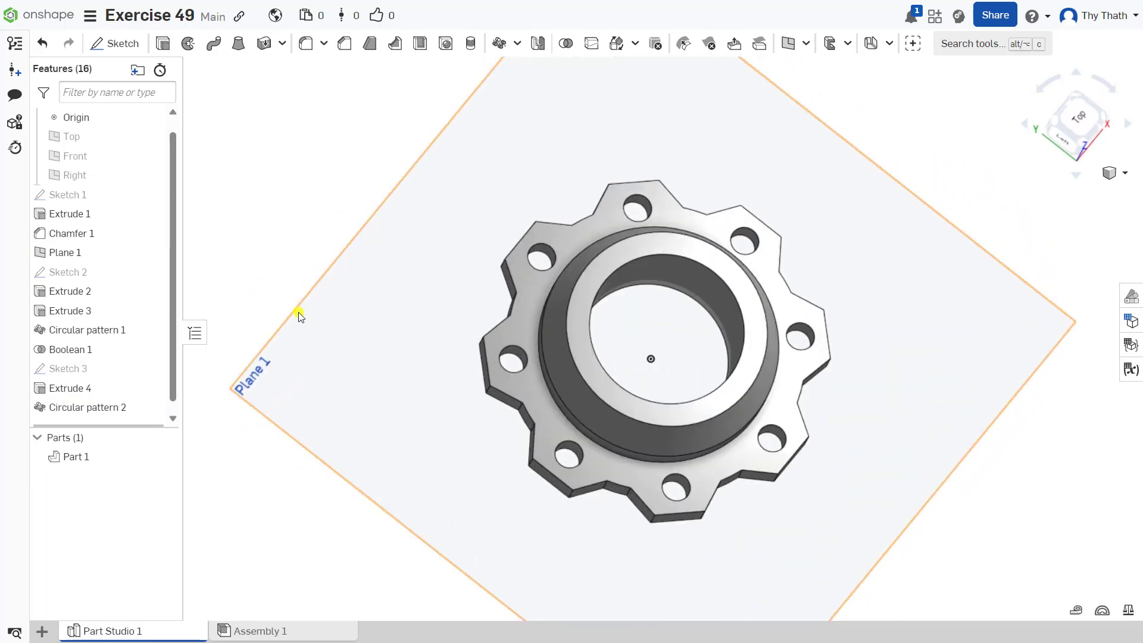
right_drag(353, 320, 377, 260)
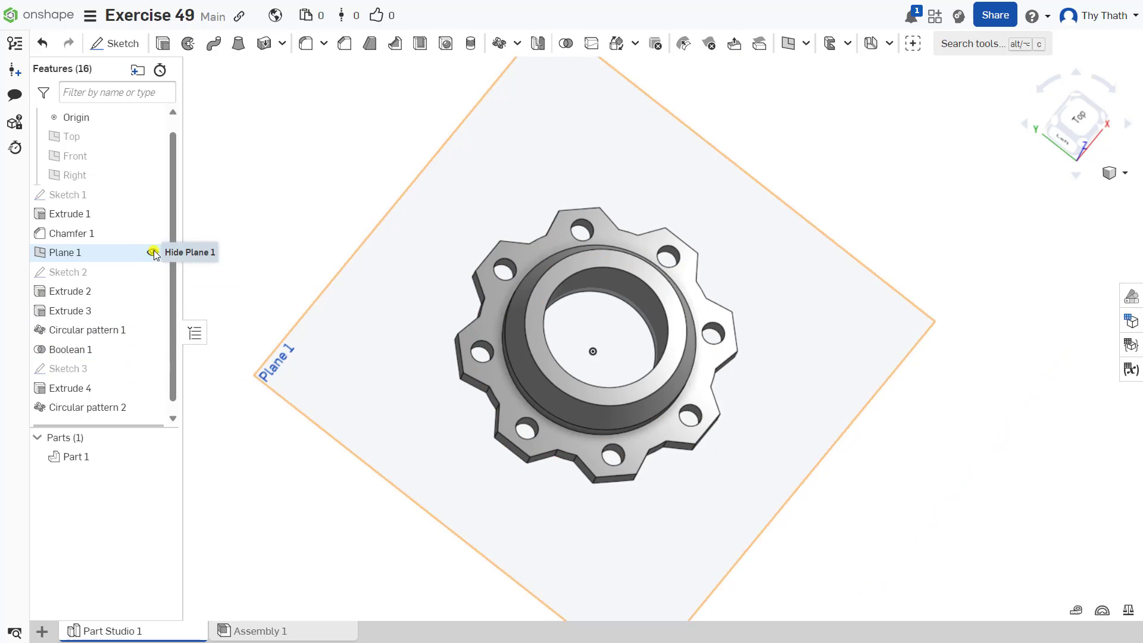
click(154, 254)
right_drag(804, 281, 682, 338)
scroll(710, 303, up, 4)
right_drag(681, 206, 814, 219)
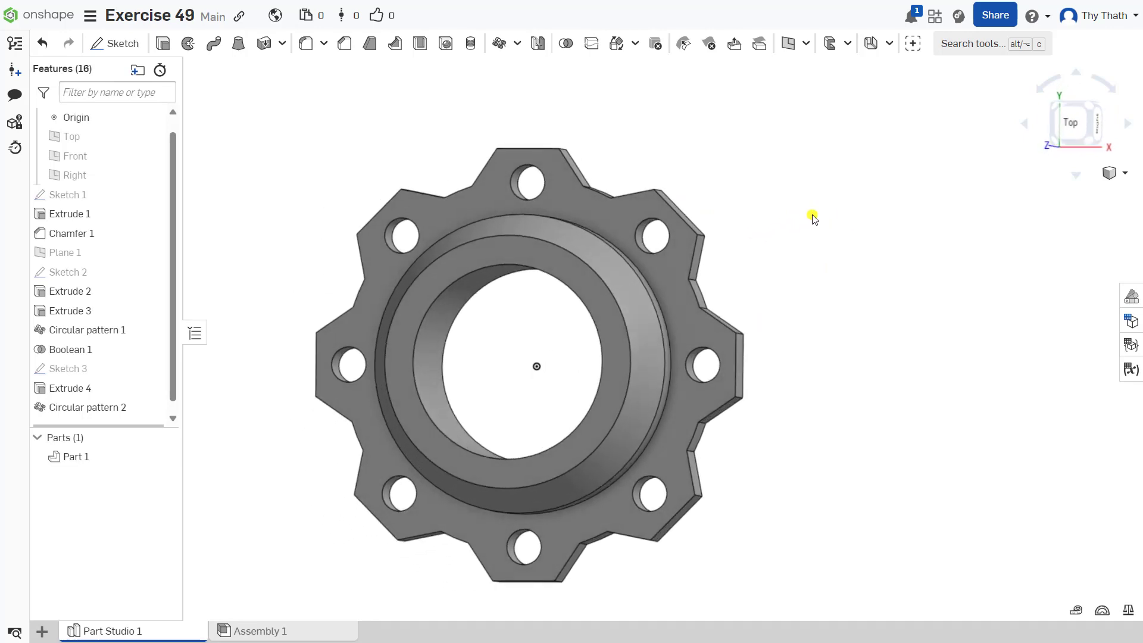